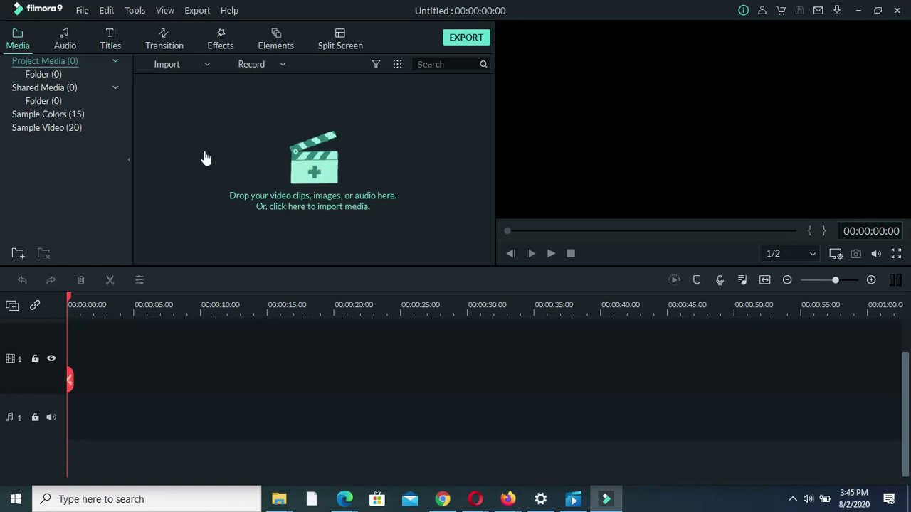
Import the video IMG_5061 from the sample folder into the project media.
{"action": "left_click", "coordinate": [14, 44]}
{"action": "left_click", "coordinate": [14, 44]}
{"action": "left_click", "coordinate": [17, 45]}
{"action": "left_click", "coordinate": [18, 46]}
{"action": "left_click", "coordinate": [311, 171]}
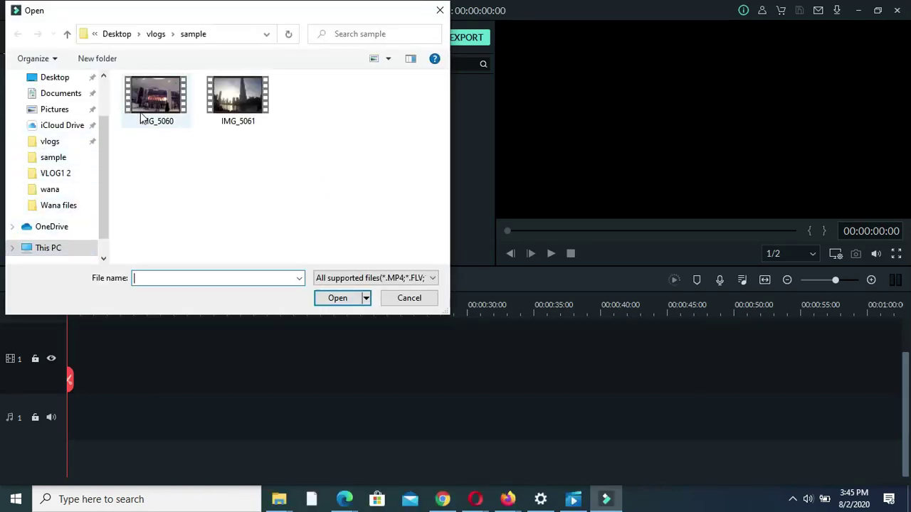
{"action": "left_click", "coordinate": [165, 109]}
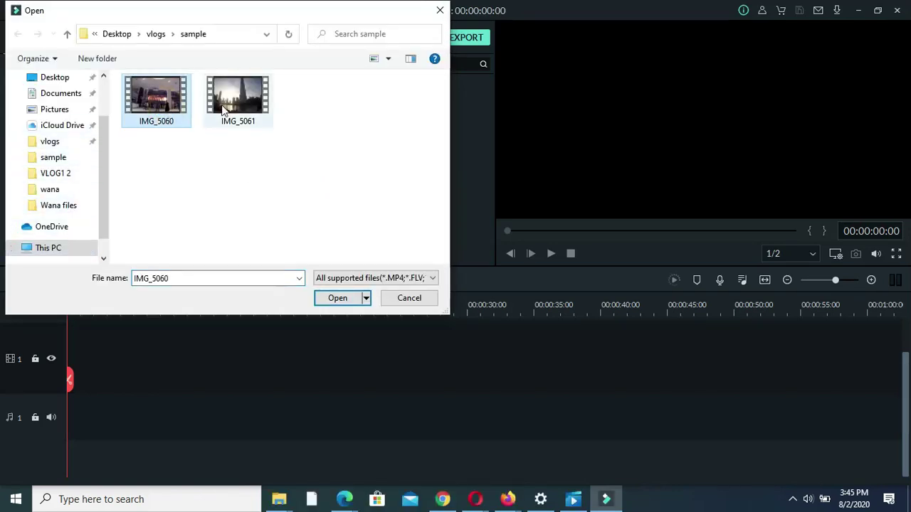
{"action": "left_click", "coordinate": [226, 106]}
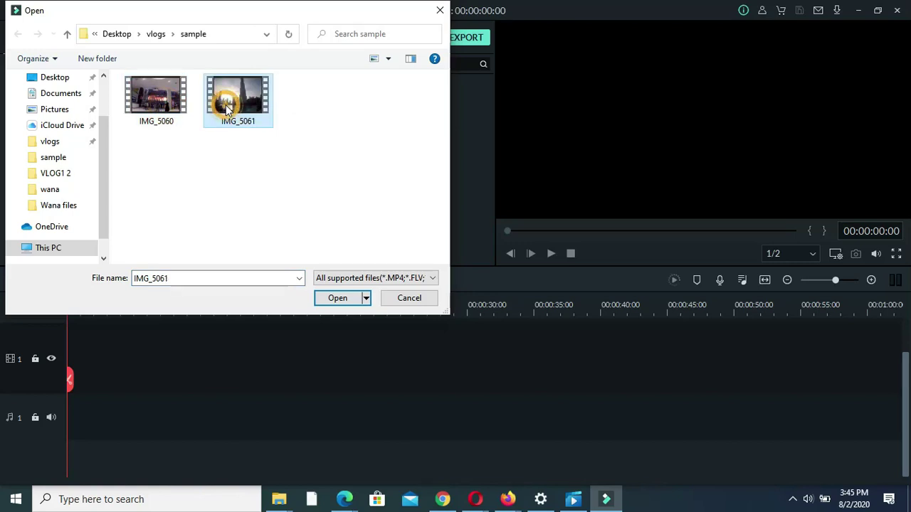
{"action": "left_click", "coordinate": [338, 299]}
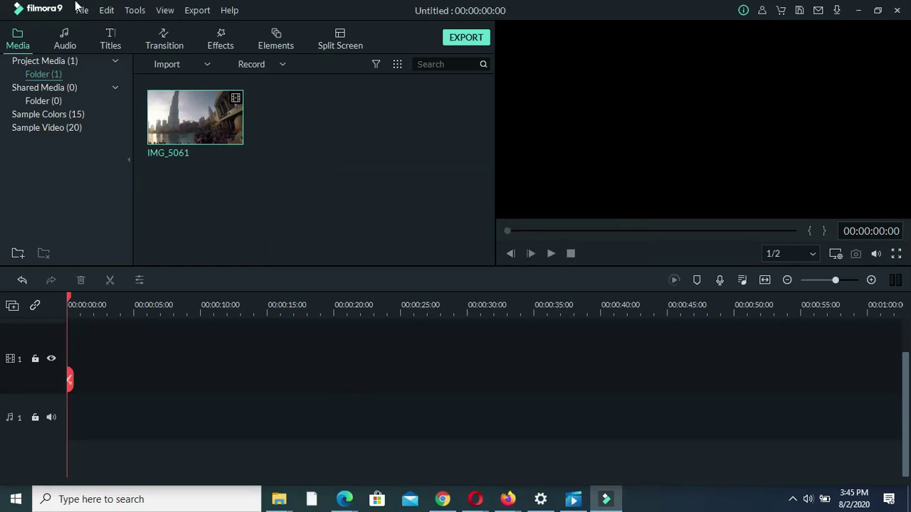
Place IMG_5061 at the start of video track 1, matching the project to 1920 x 1080 30fps, and play it through.
{"action": "mouse_move", "coordinate": [235, 110]}
{"action": "left_click_drag", "start_coordinate": [233, 112], "coordinate": [69, 395]}
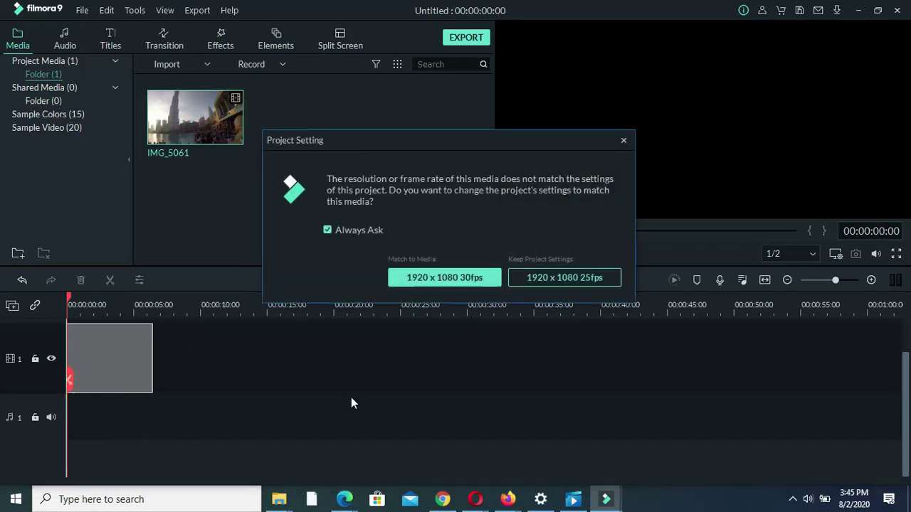
{"action": "left_click", "coordinate": [460, 287]}
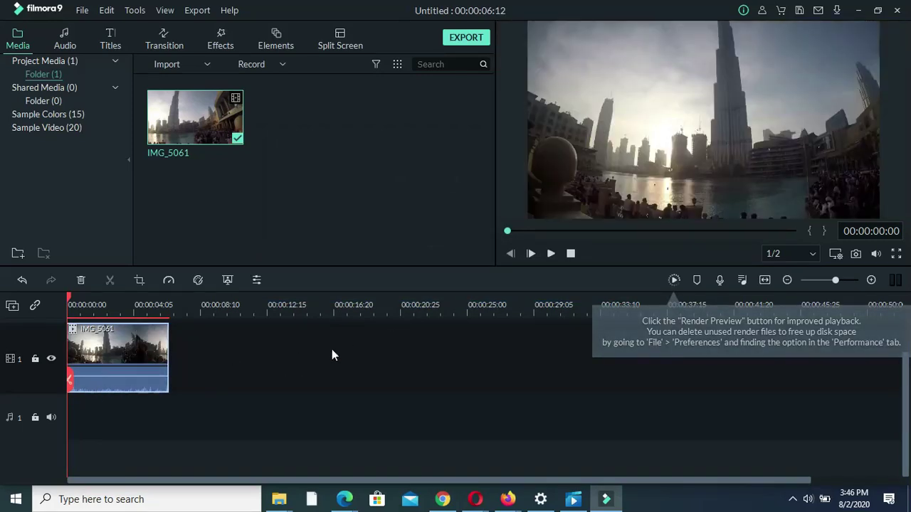
{"action": "left_click", "coordinate": [550, 255]}
{"action": "left_click", "coordinate": [551, 253]}
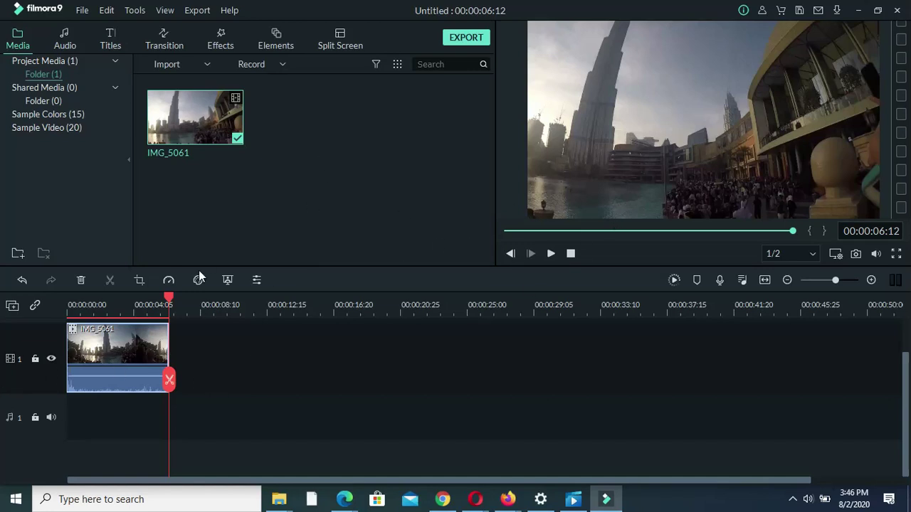
Add the Title 38 preset to video track 1 directly after the IMG_5061 clip.
{"action": "left_click", "coordinate": [107, 36]}
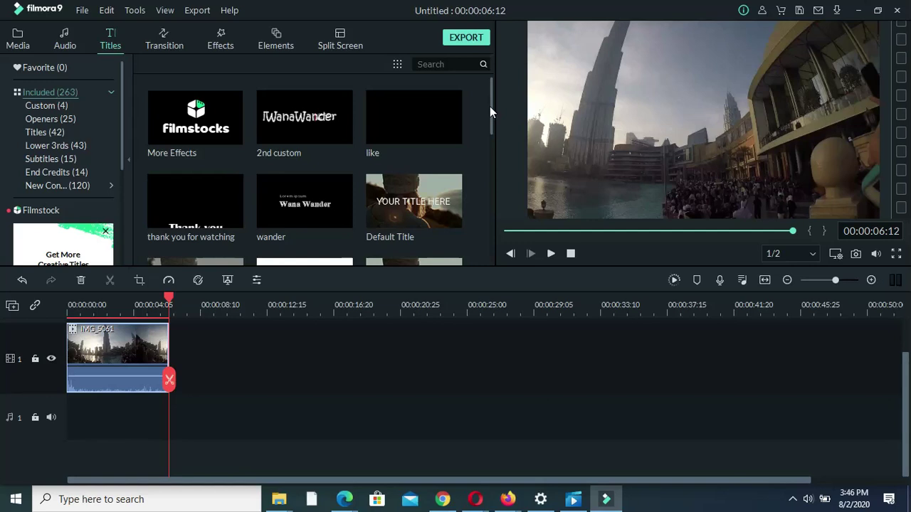
{"action": "left_click_drag", "start_coordinate": [489, 106], "coordinate": [486, 211]}
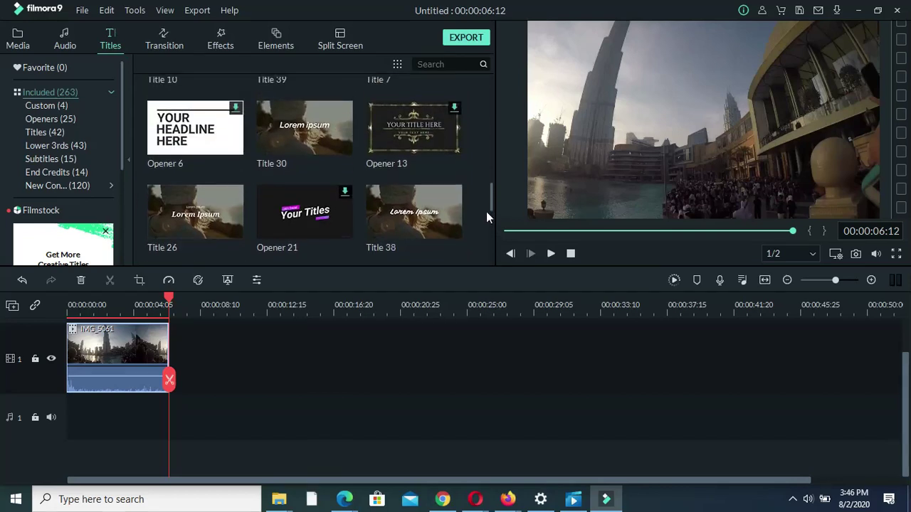
{"action": "left_click", "coordinate": [392, 194]}
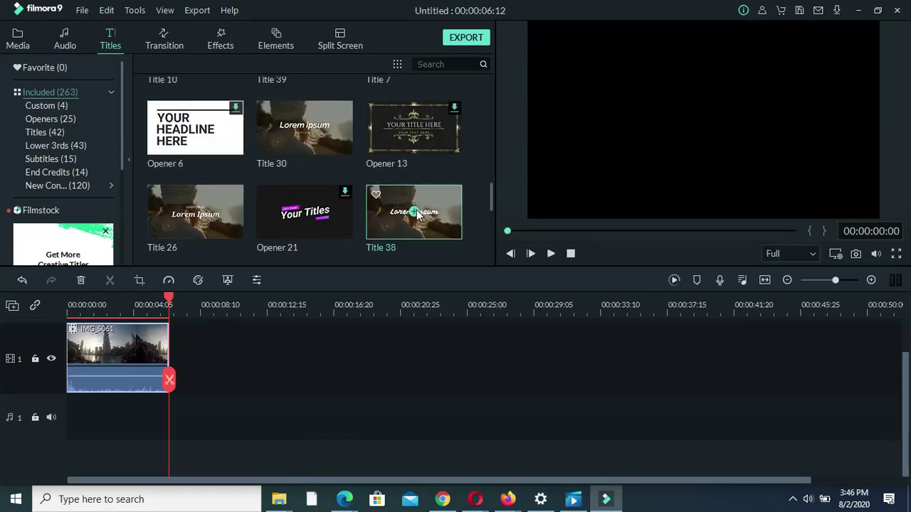
{"action": "left_click", "coordinate": [415, 213]}
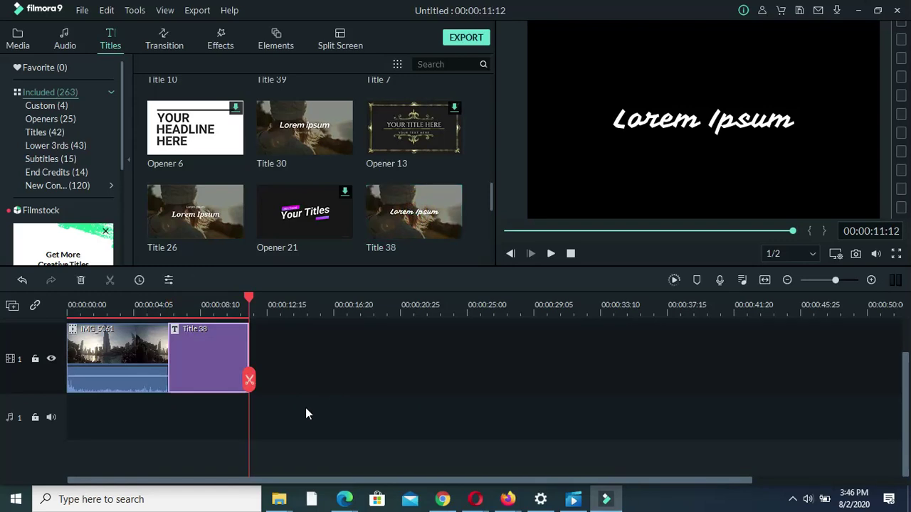
Open the Title 38 text for editing and clear its "Lorem Ipsum" placeholder.
{"action": "left_click_drag", "start_coordinate": [907, 416], "coordinate": [898, 361]}
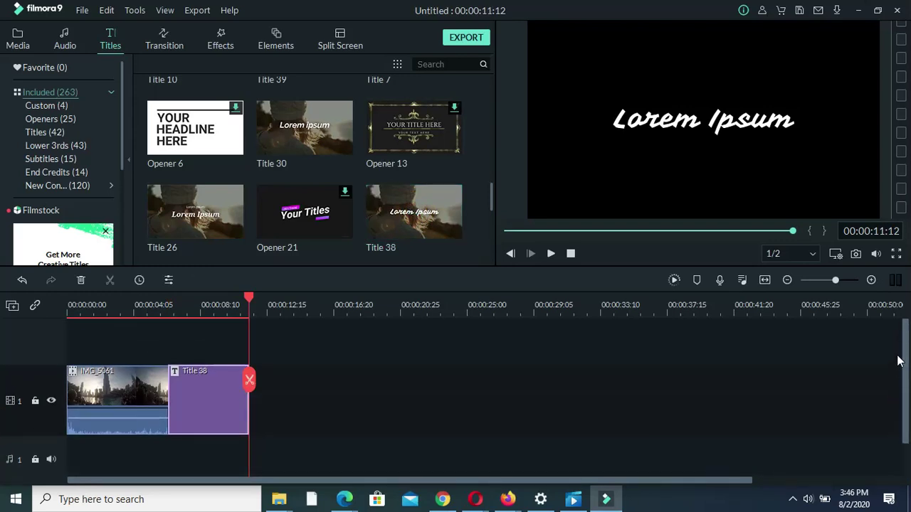
{"action": "left_click", "coordinate": [697, 115]}
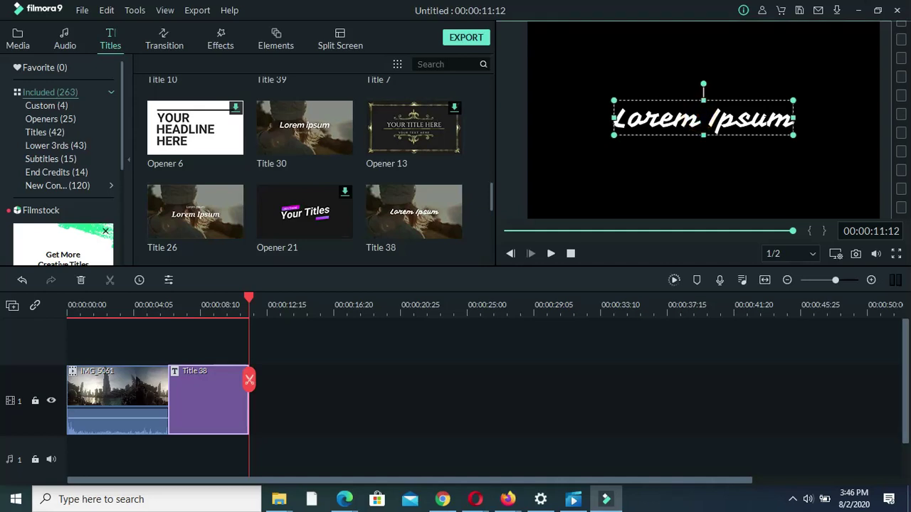
{"action": "double_click", "coordinate": [778, 121]}
{"action": "left_click", "coordinate": [788, 125]}
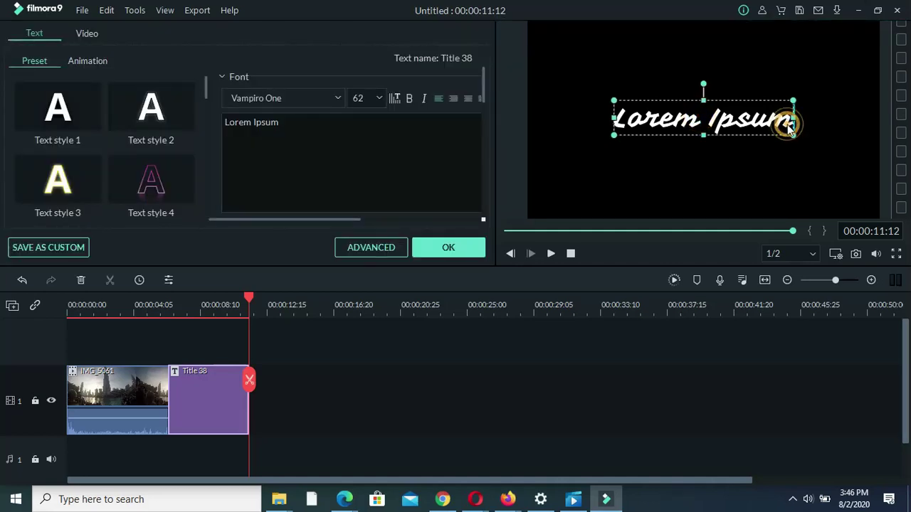
{"action": "left_click", "coordinate": [779, 121]}
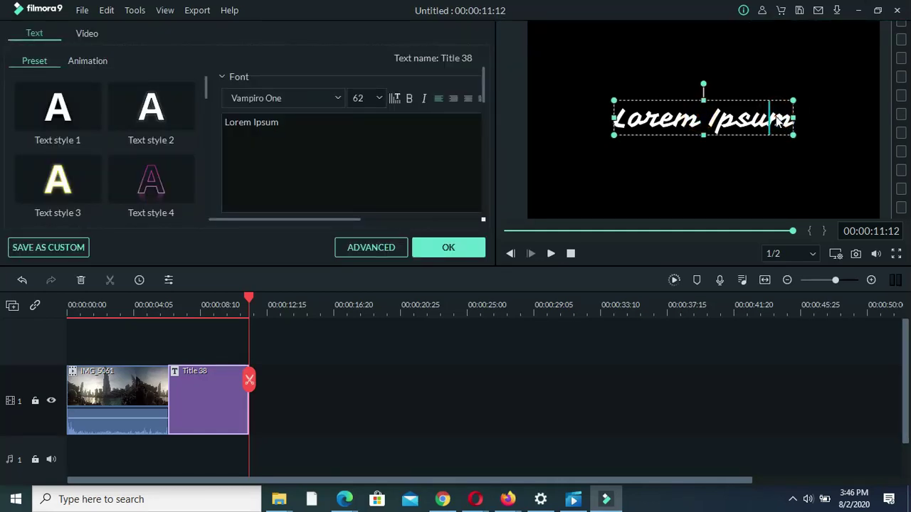
{"action": "key", "text": "BackSpace"}
{"action": "key", "text": "BackSpace"}
{"action": "key", "text": "BackSpace"}
{"action": "key", "text": "BackSpace"}
{"action": "key", "text": "BackSpace"}
{"action": "key", "text": "BackSpace"}
{"action": "key", "text": "BackSpace"}
{"action": "key", "text": "BackSpace"}
{"action": "key", "text": "BackSpace"}
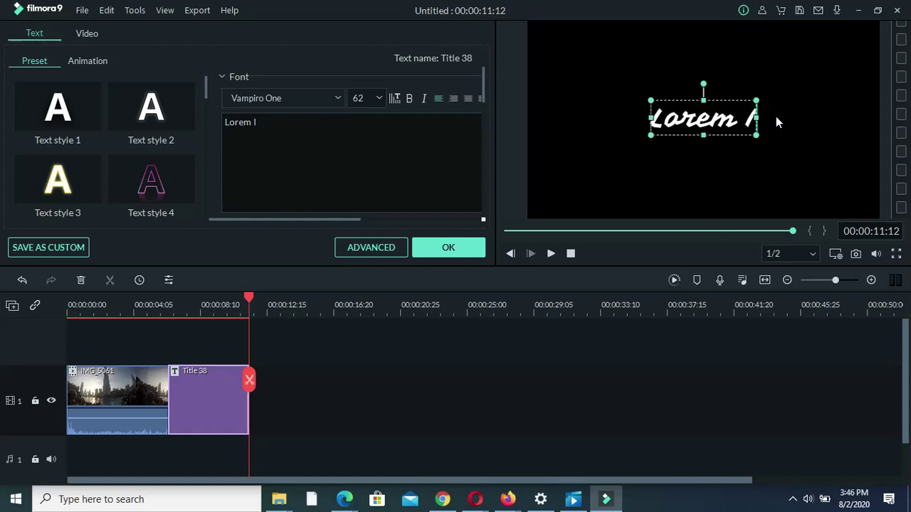
{"action": "key", "text": "BackSpace"}
{"action": "key", "text": "BackSpace"}
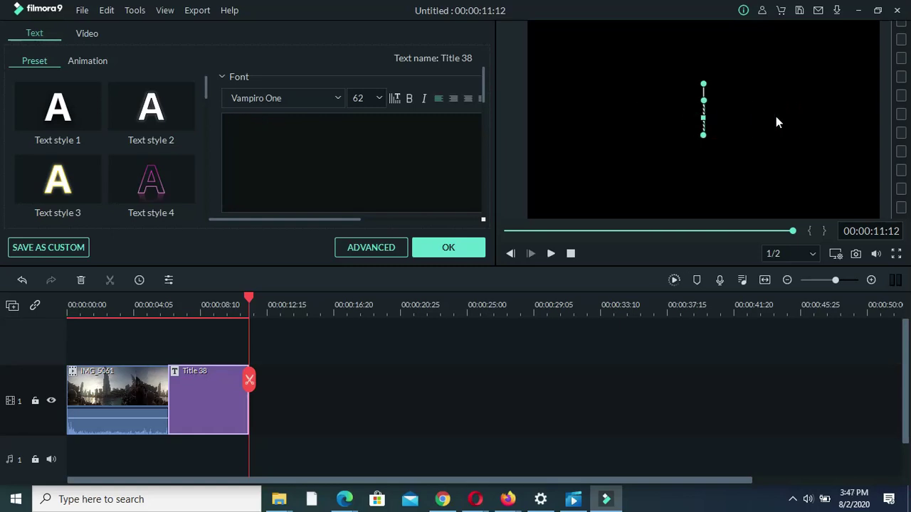
Enter "BURJ KHALIFA" with "DUBAI" on a second line as the title text.
{"action": "type", "text": "D"}
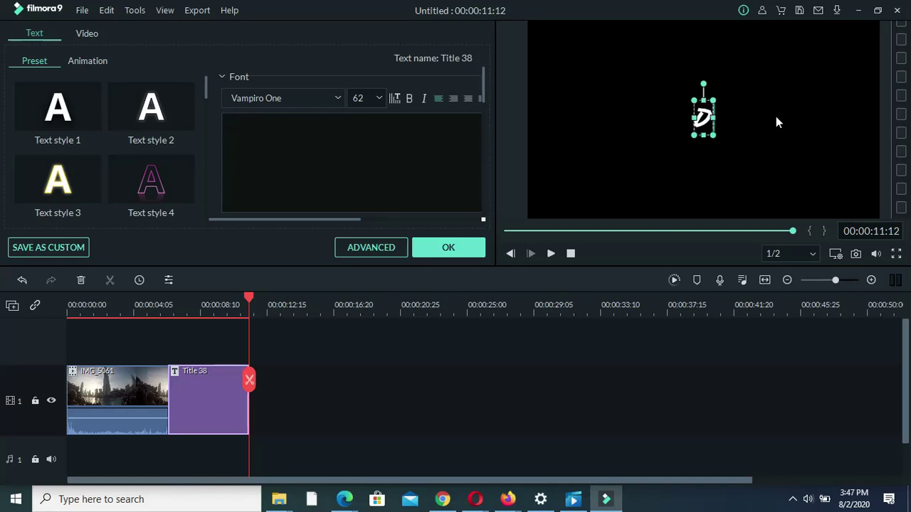
{"action": "key", "text": "BackSpace"}
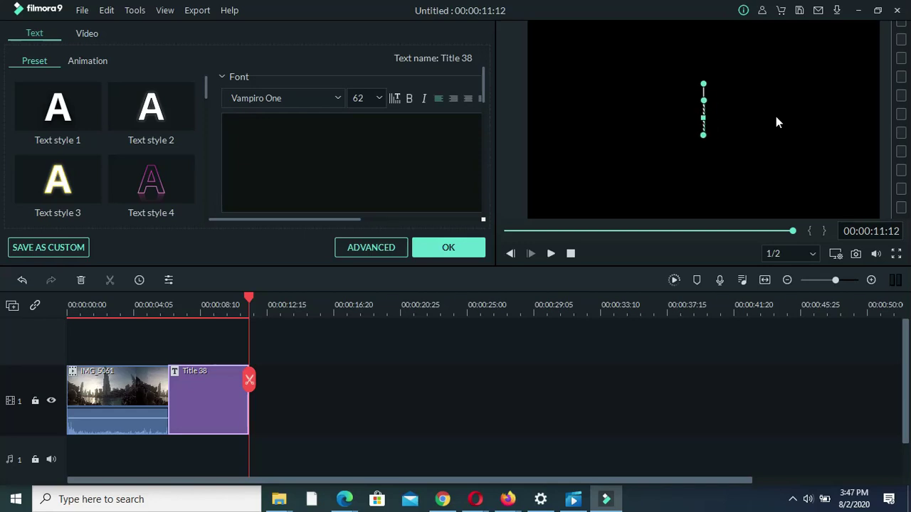
{"action": "type", "text": "BUR"}
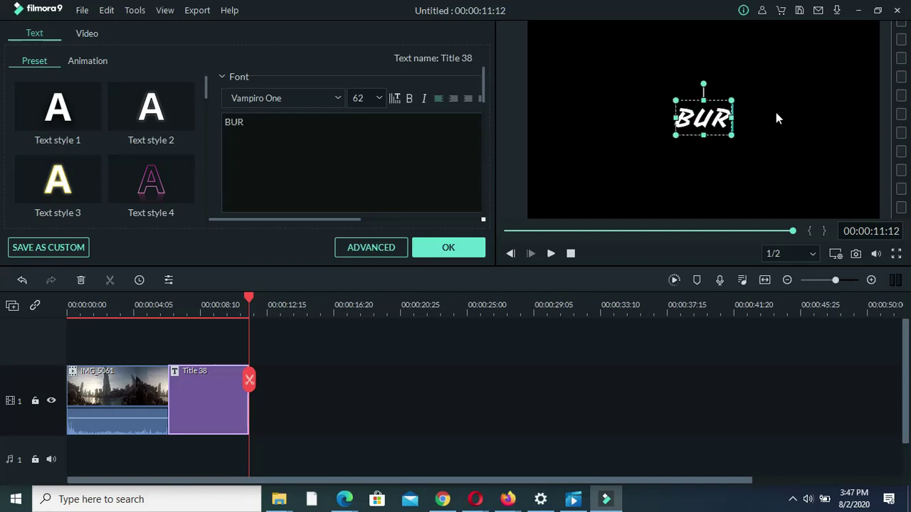
{"action": "type", "text": "J L"}
{"action": "key", "text": "BackSpace"}
{"action": "key", "text": "BackSpace"}
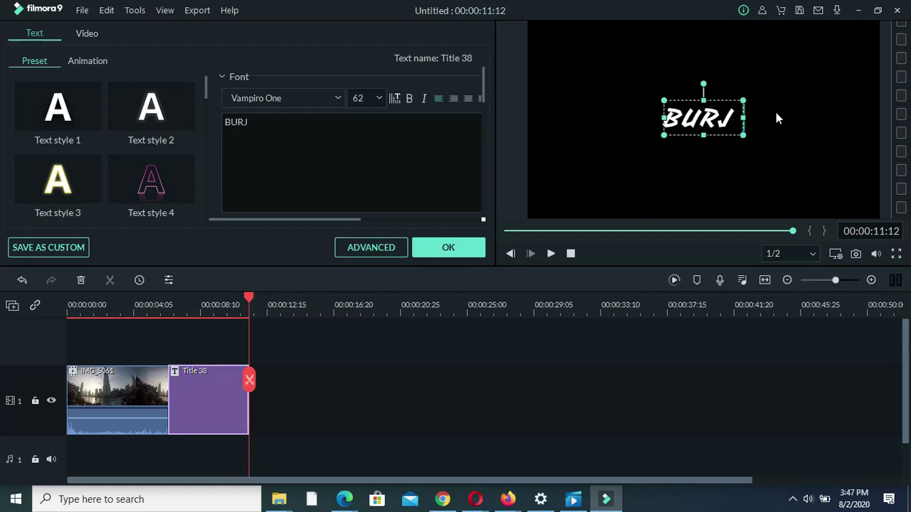
{"action": "type", "text": "KHA"}
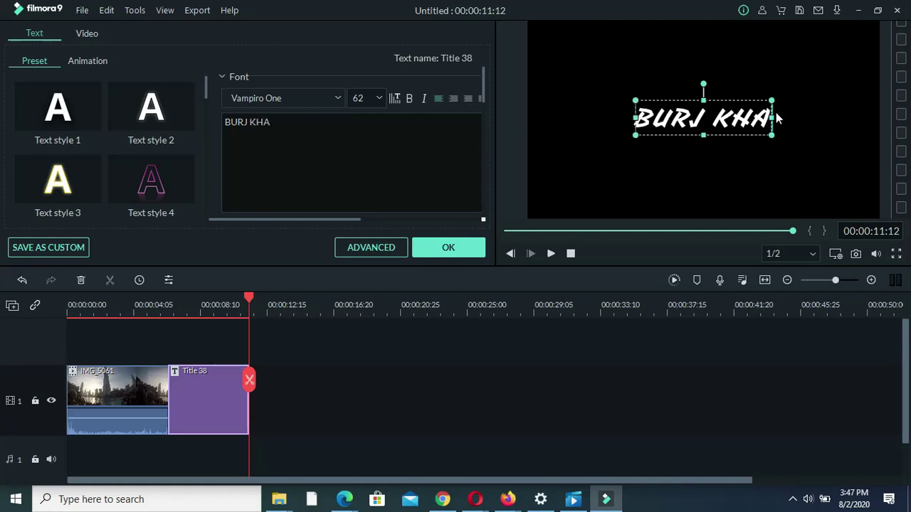
{"action": "type", "text": "LIFA"}
{"action": "key", "text": "Return"}
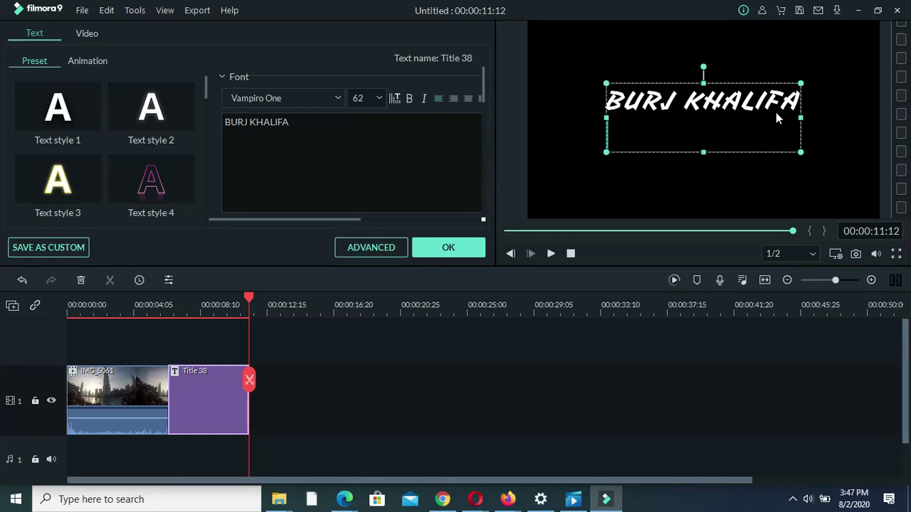
{"action": "type", "text": "C"}
{"action": "key", "text": "BackSpace"}
{"action": "type", "text": "DUBAI"}
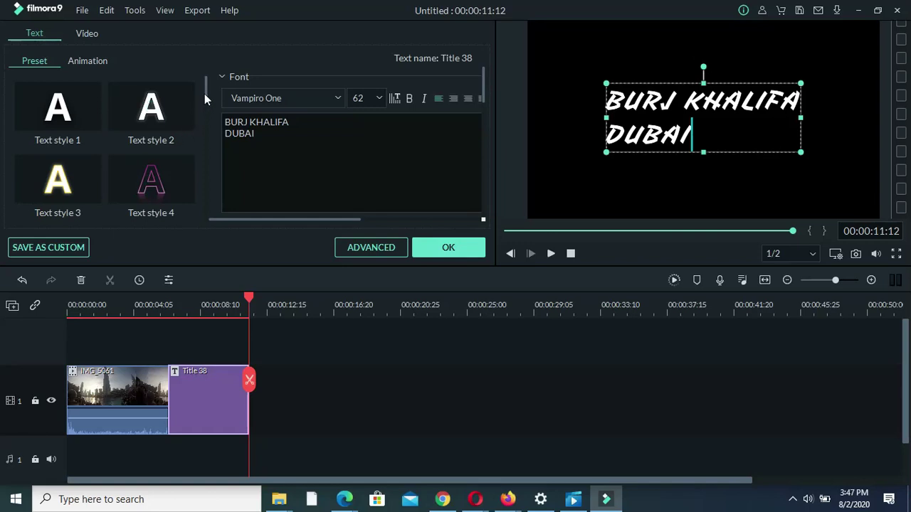
Browse the text style presets, highlighting Text style 8 and Text style 6, and accept the title edits.
{"action": "left_click_drag", "start_coordinate": [205, 88], "coordinate": [200, 118]}
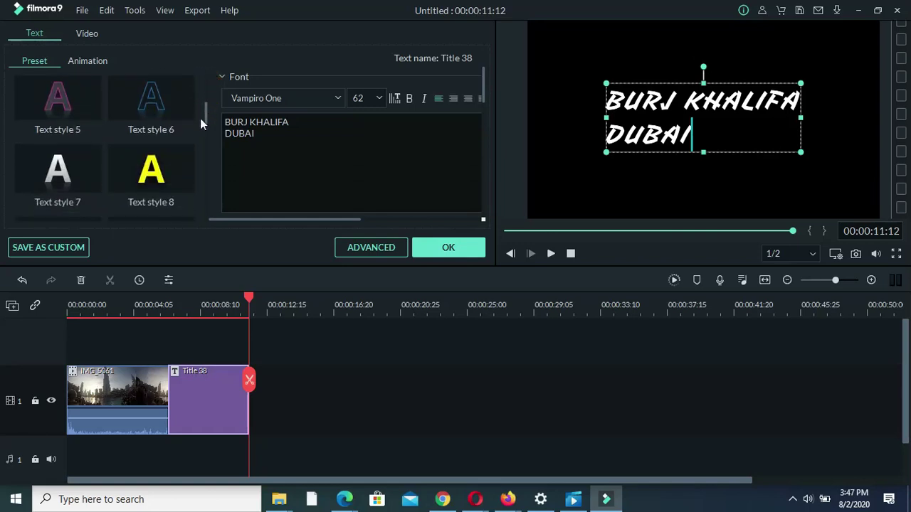
{"action": "left_click", "coordinate": [165, 164]}
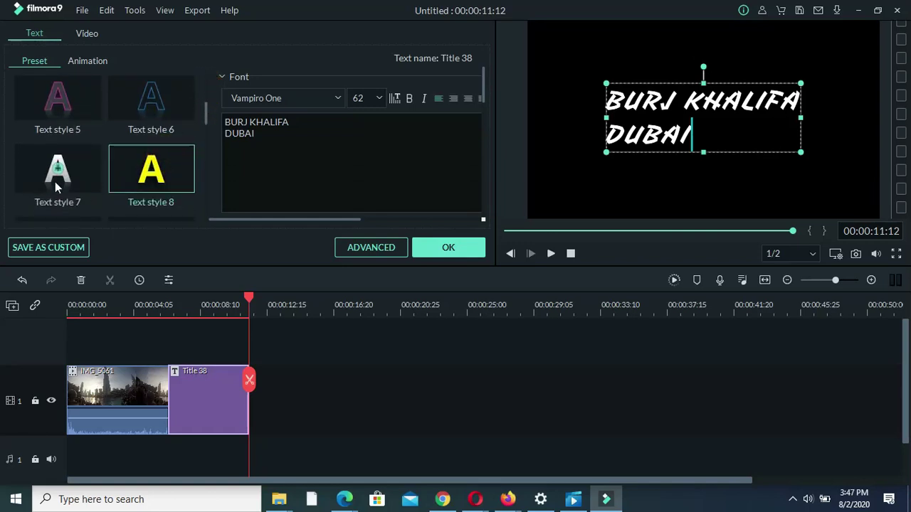
{"action": "left_click", "coordinate": [128, 114]}
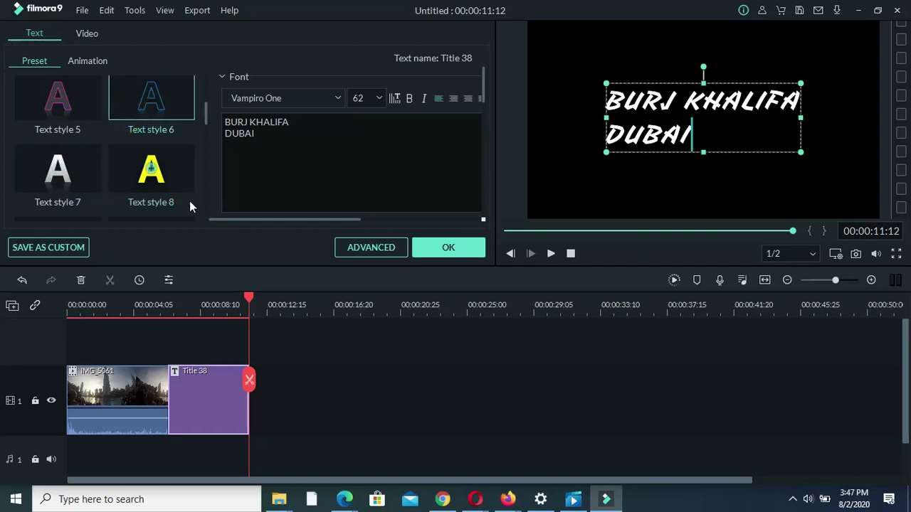
{"action": "left_click", "coordinate": [448, 247]}
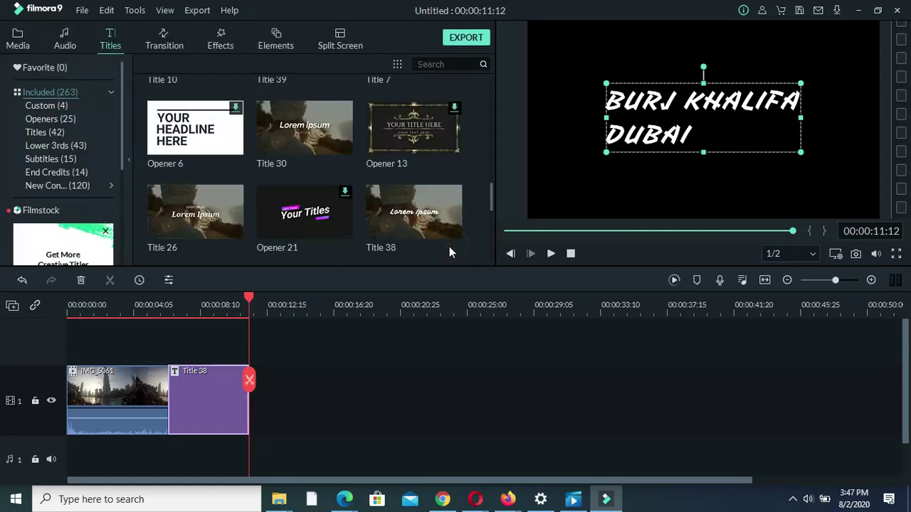
Move the title to track 2 above the start of IMG_5061 and preview the video from the beginning.
{"action": "left_click_drag", "start_coordinate": [207, 407], "coordinate": [91, 324]}
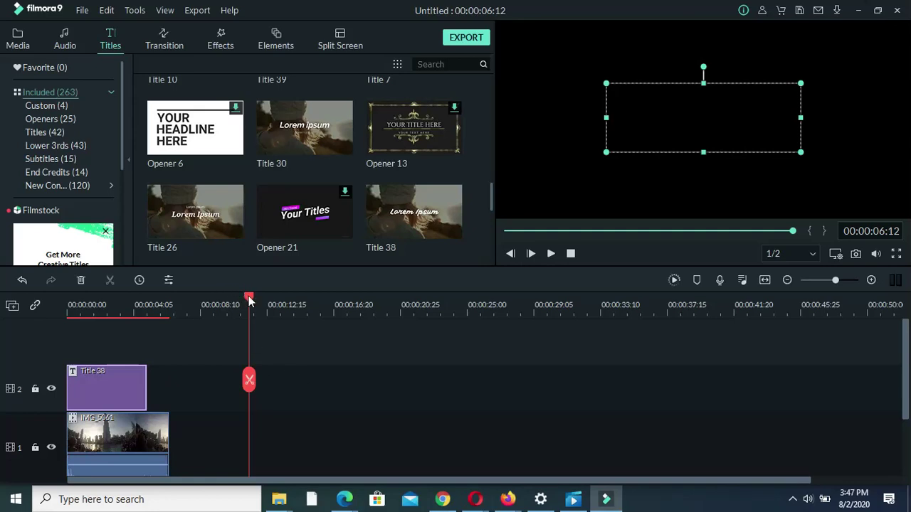
{"action": "left_click_drag", "start_coordinate": [249, 298], "coordinate": [64, 305]}
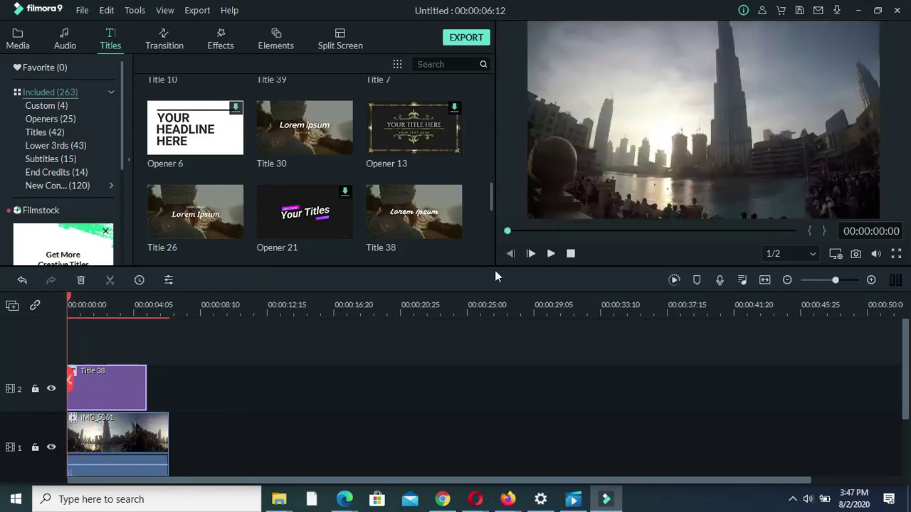
{"action": "left_click", "coordinate": [550, 254]}
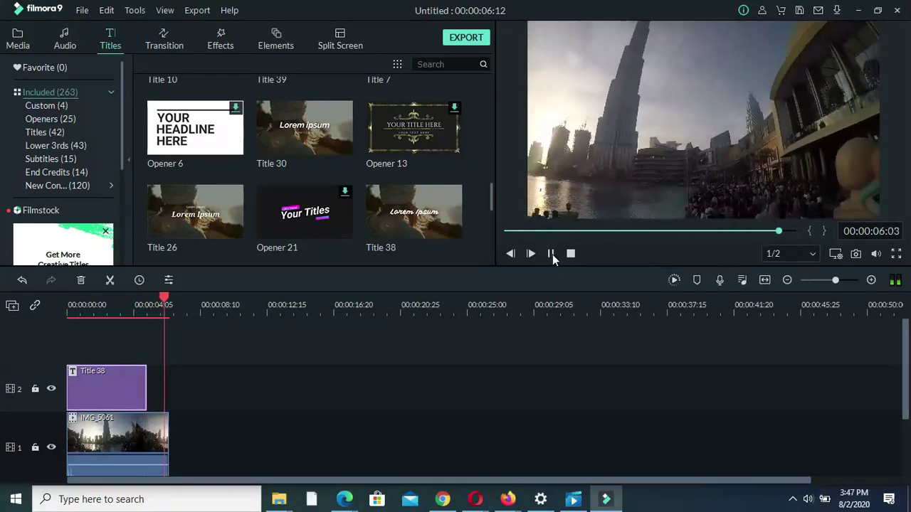
{"action": "key", "text": "space"}
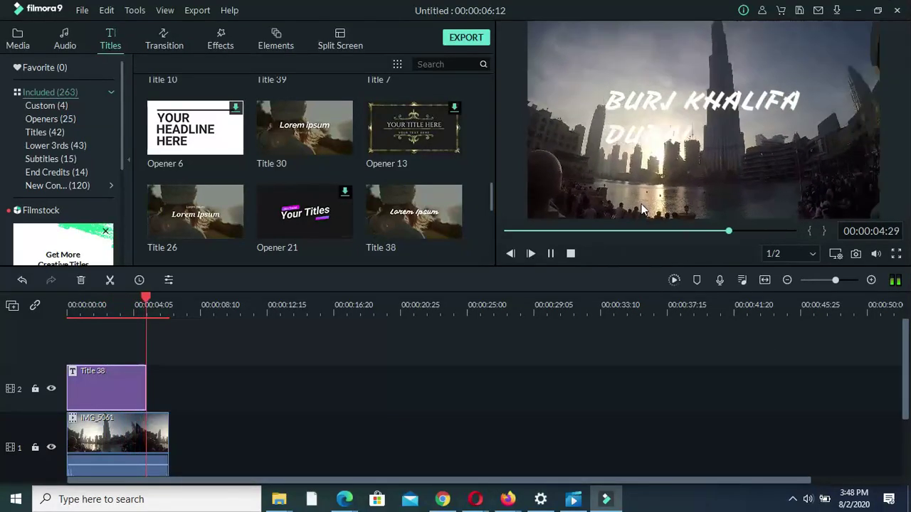
Mute the audio of the IMG_5061 clip on track 1.
{"action": "left_click", "coordinate": [139, 457]}
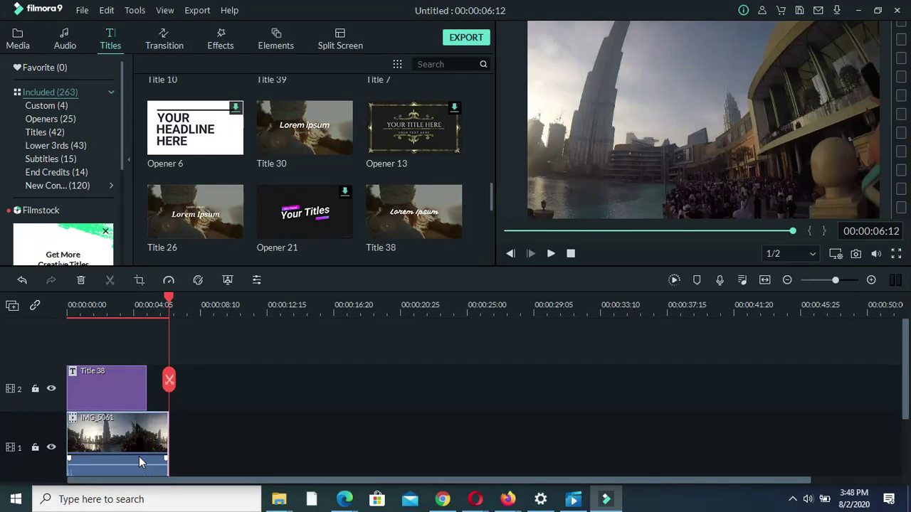
{"action": "right_click", "coordinate": [102, 467]}
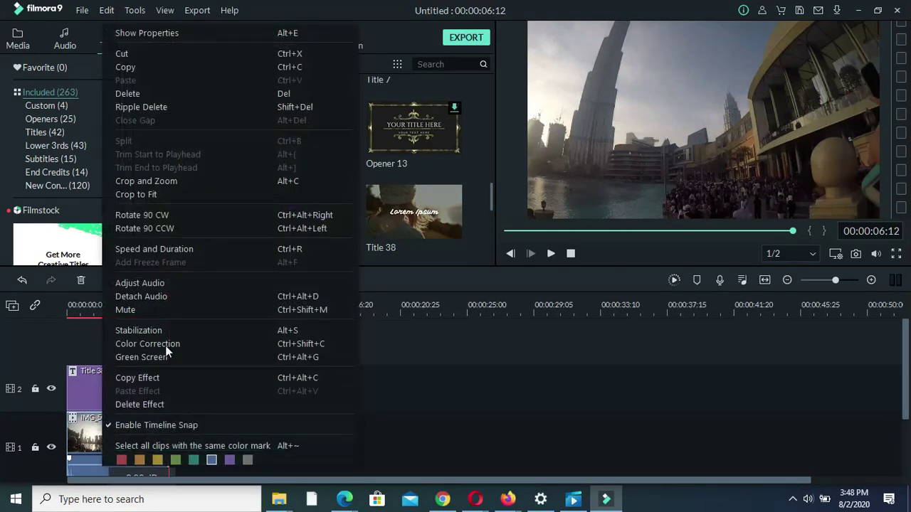
{"action": "left_click", "coordinate": [172, 309]}
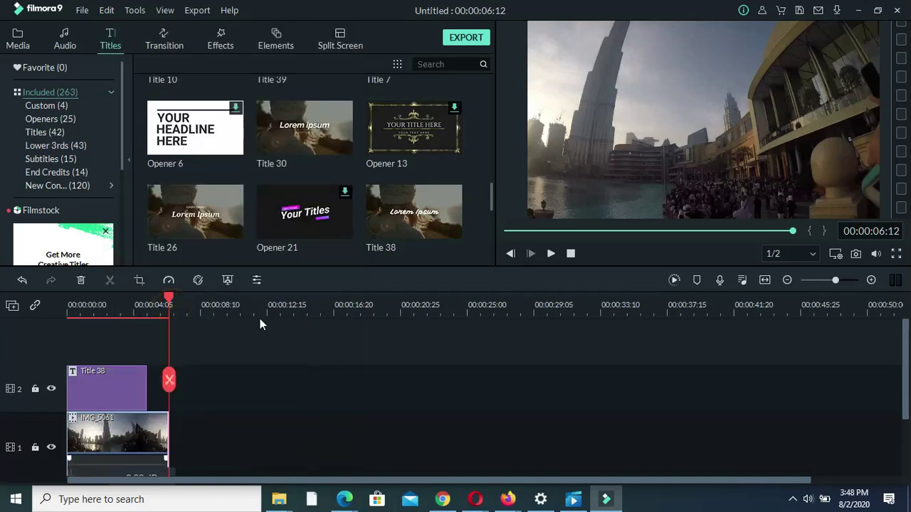
Audition the Since I Started song from the audio library and place it on audio track 1 at the timeline start.
{"action": "left_click", "coordinate": [66, 39]}
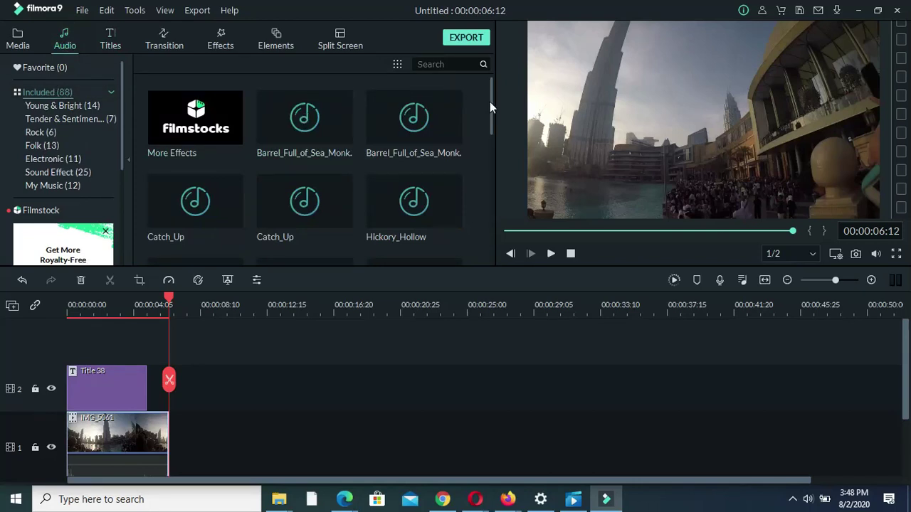
{"action": "left_click_drag", "start_coordinate": [490, 103], "coordinate": [490, 252]}
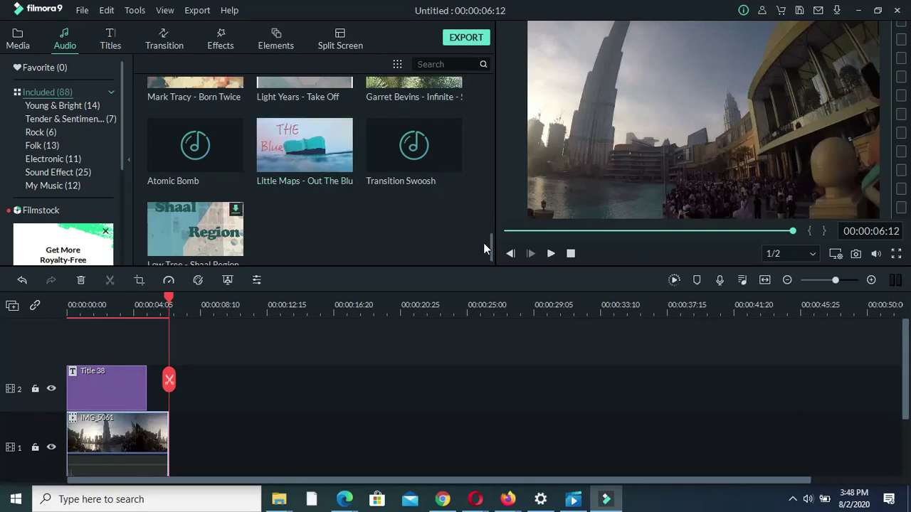
{"action": "left_click_drag", "start_coordinate": [492, 245], "coordinate": [483, 191]}
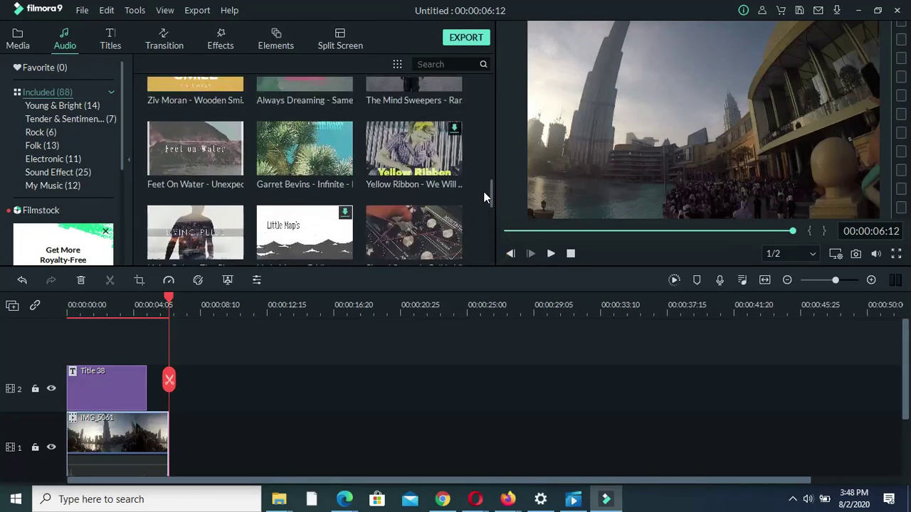
{"action": "left_click", "coordinate": [405, 240]}
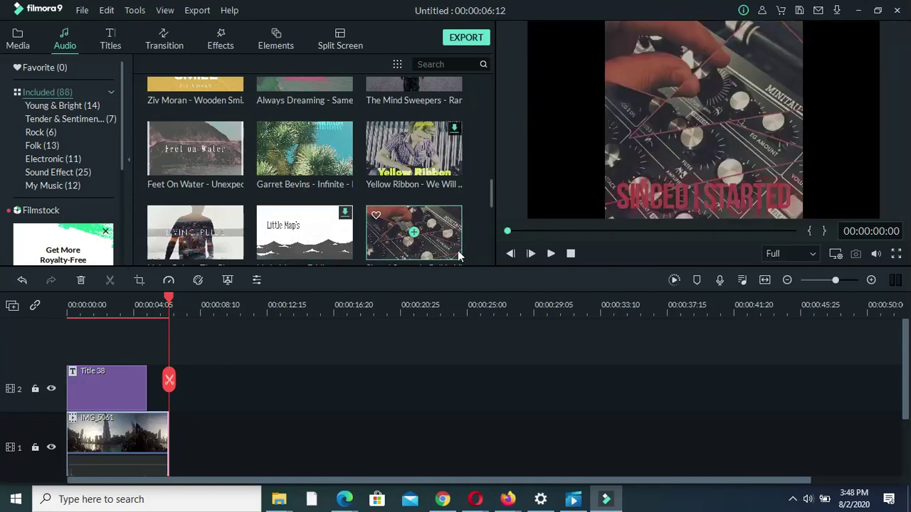
{"action": "left_click", "coordinate": [551, 254]}
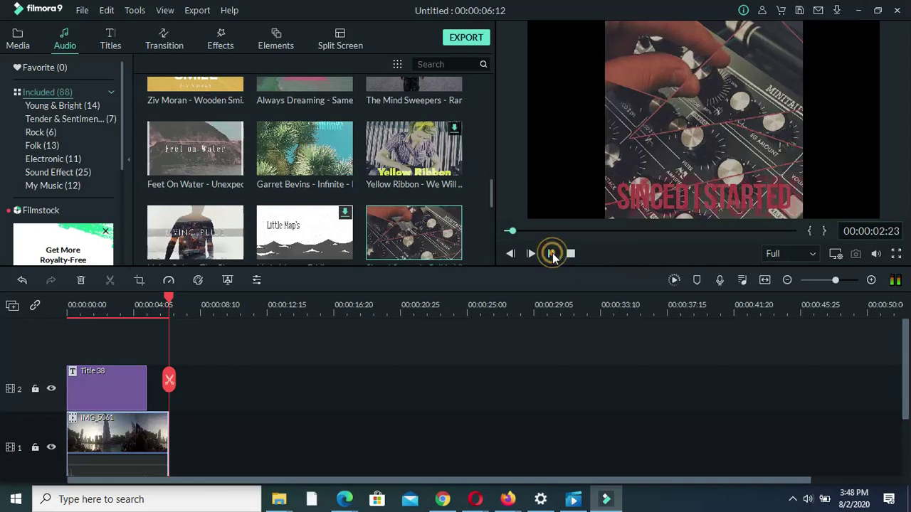
{"action": "left_click", "coordinate": [551, 253]}
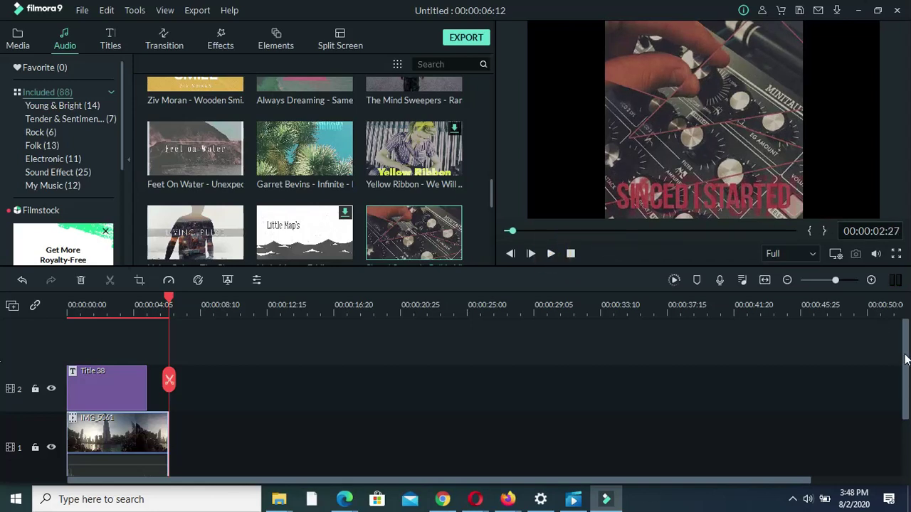
{"action": "left_click_drag", "start_coordinate": [906, 360], "coordinate": [908, 395]}
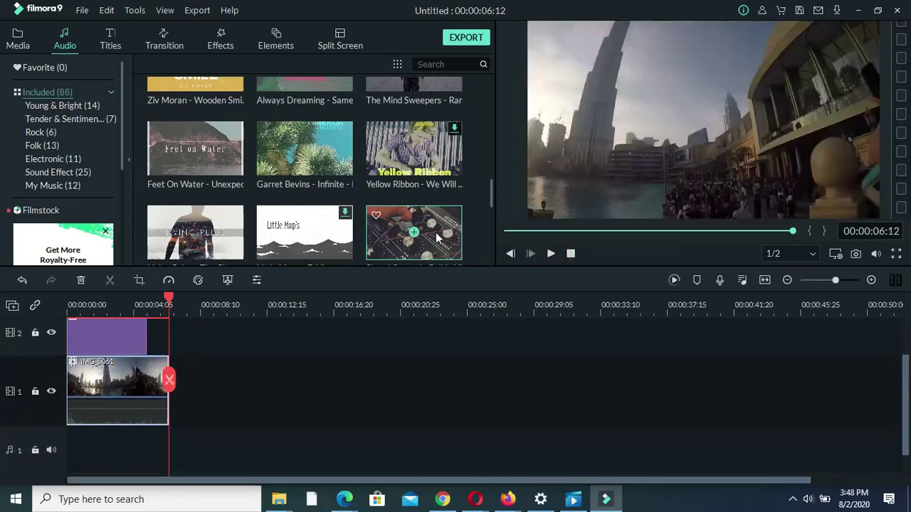
{"action": "left_click_drag", "start_coordinate": [414, 225], "coordinate": [61, 453]}
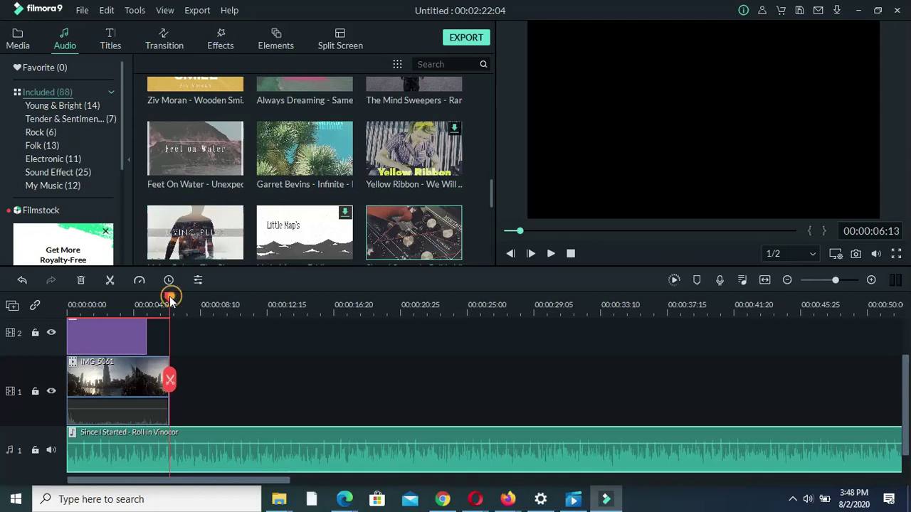
Split the IMG_5061 clip on track 1 at 00:00:04:11.
{"action": "left_click_drag", "start_coordinate": [169, 297], "coordinate": [136, 300]}
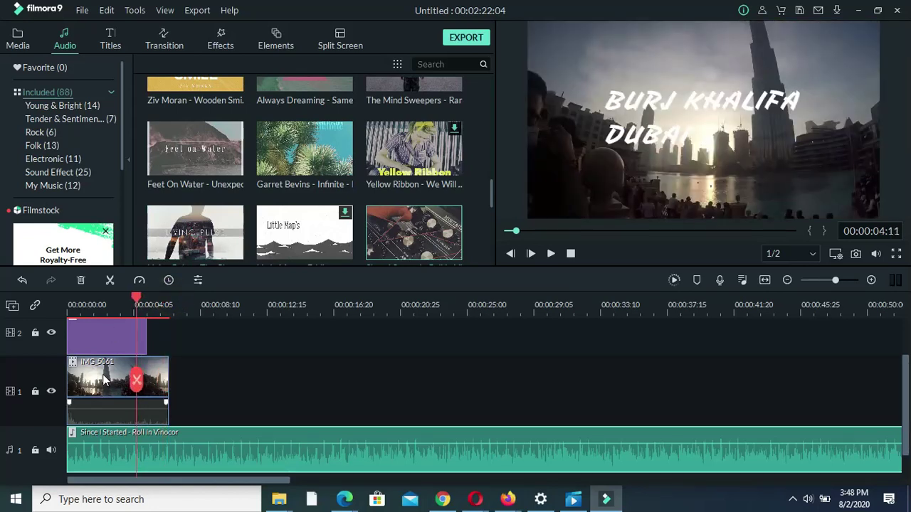
{"action": "right_click", "coordinate": [104, 379]}
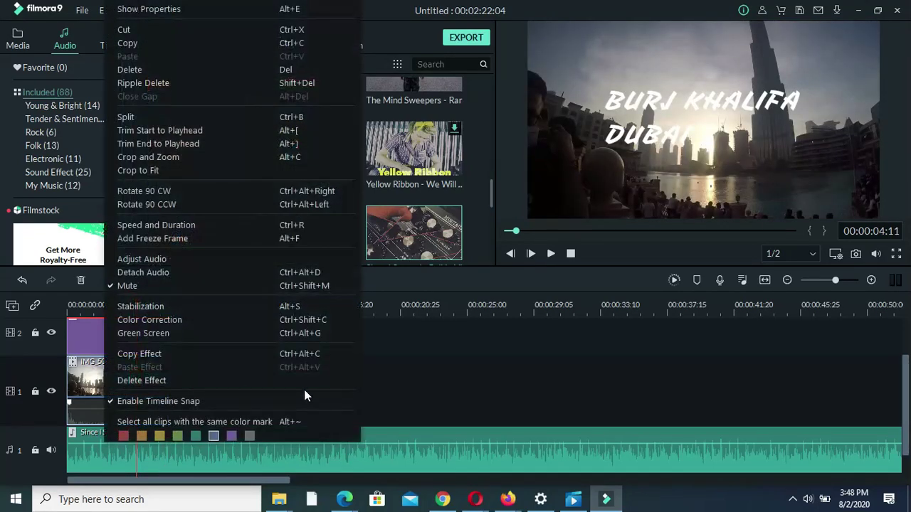
{"action": "left_click", "coordinate": [418, 385]}
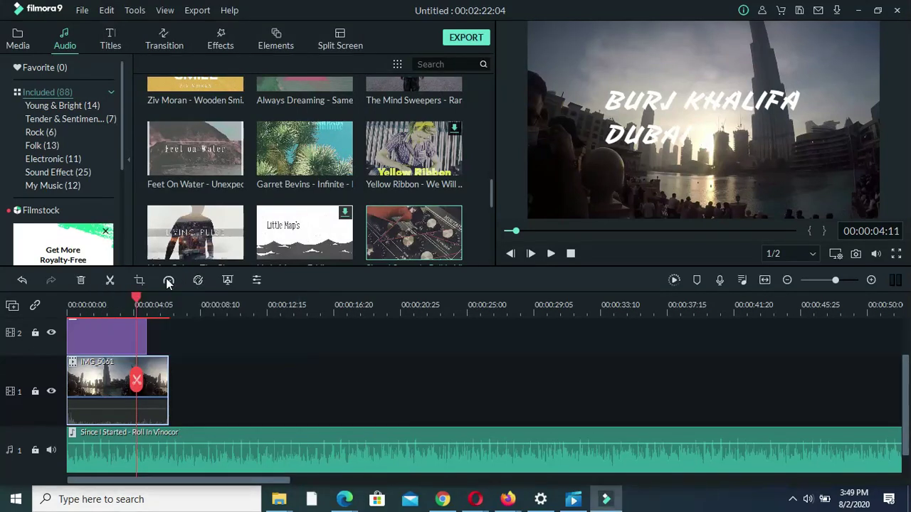
{"action": "left_click", "coordinate": [111, 281]}
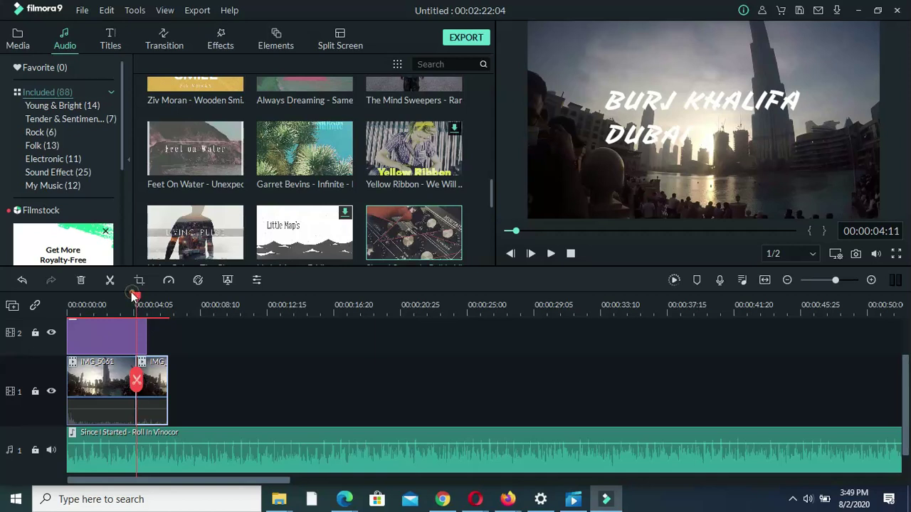
Play the video from the beginning to check the split clip together with the background music.
{"action": "left_click_drag", "start_coordinate": [133, 295], "coordinate": [69, 296]}
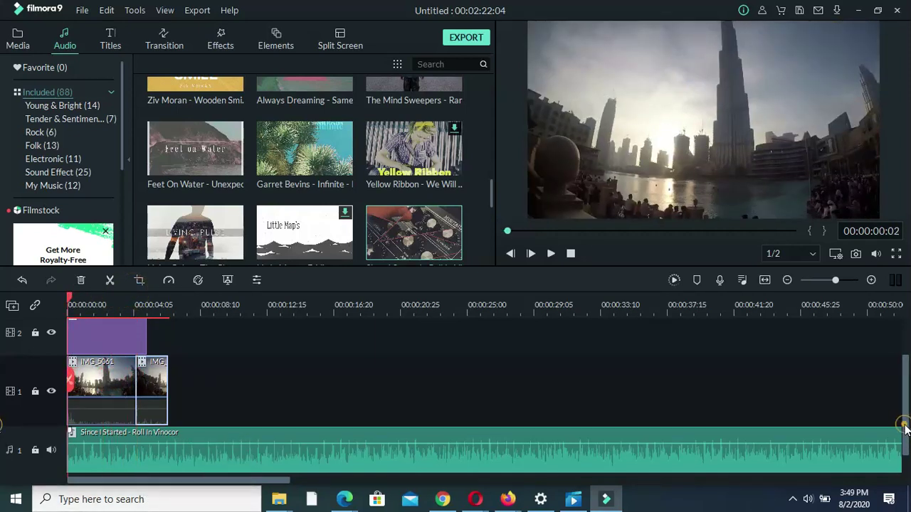
{"action": "mouse_move", "coordinate": [905, 427]}
{"action": "left_mouse_down"}
{"action": "mouse_move", "coordinate": [904, 373]}
{"action": "mouse_move", "coordinate": [905, 427]}
{"action": "left_mouse_up"}
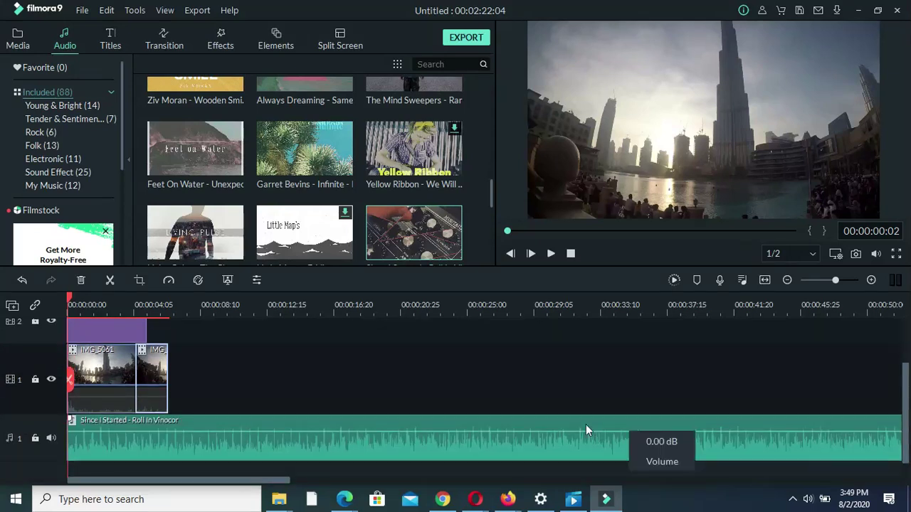
{"action": "left_click", "coordinate": [550, 253]}
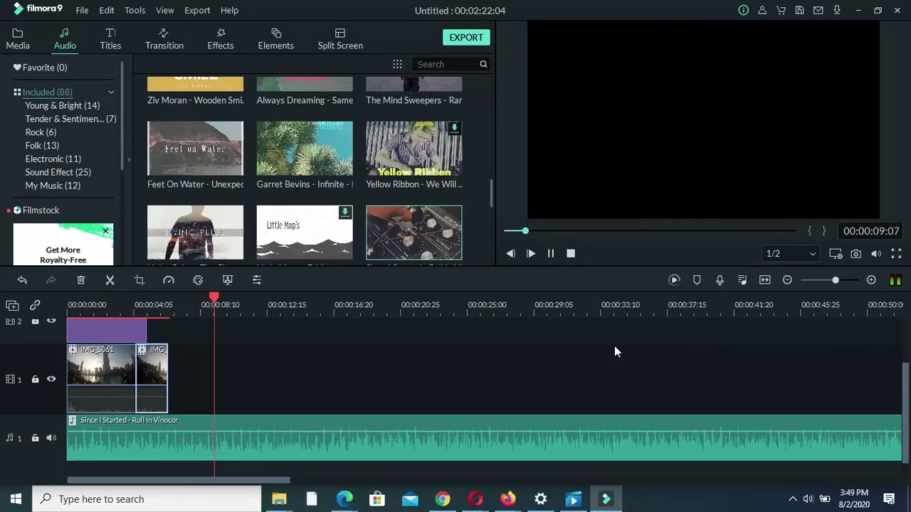
{"action": "left_click", "coordinate": [551, 253]}
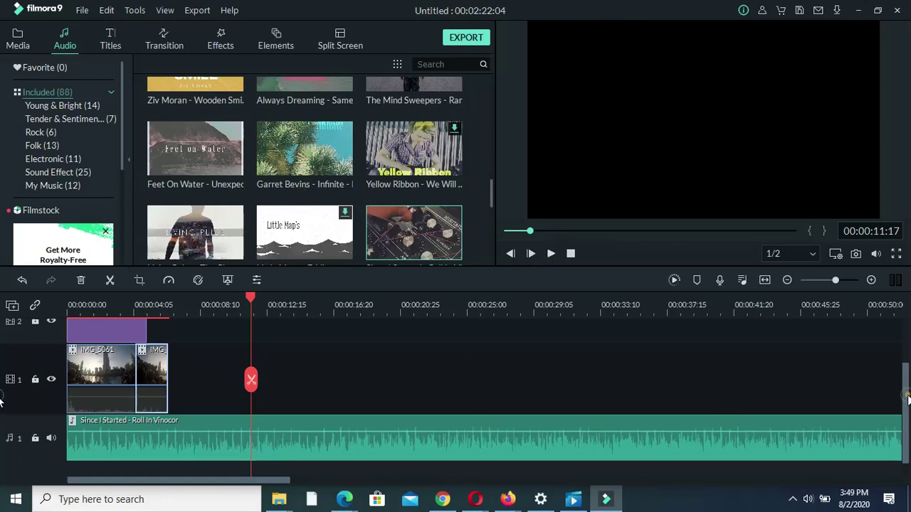
{"action": "left_click_drag", "start_coordinate": [908, 399], "coordinate": [907, 422]}
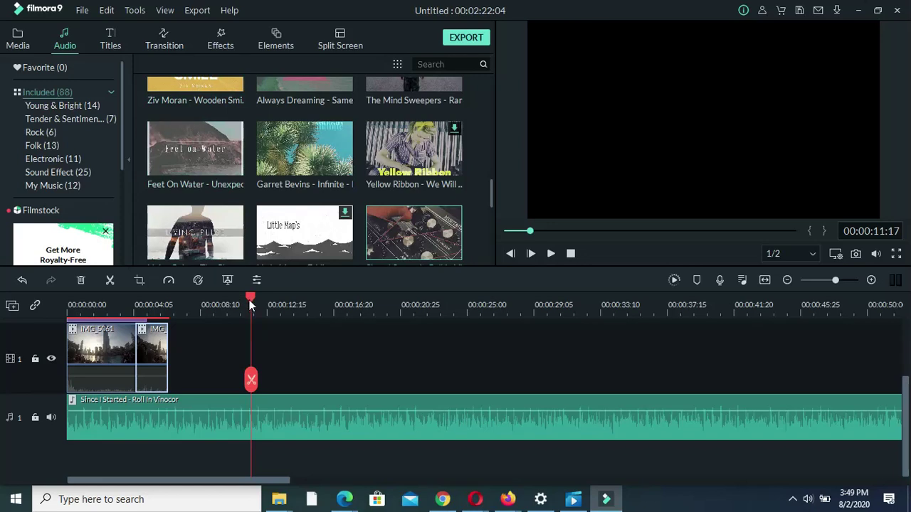
{"action": "left_click_drag", "start_coordinate": [252, 299], "coordinate": [249, 298]}
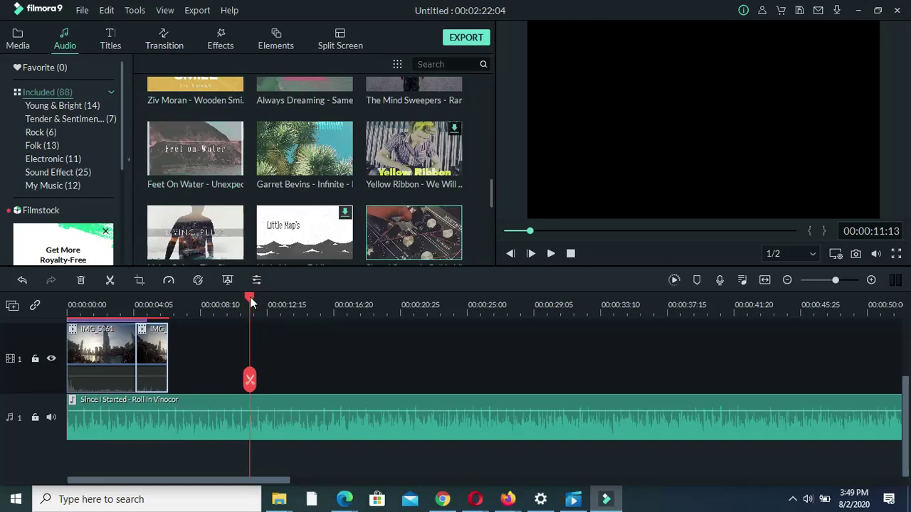
Add the Dissolve transition at the start of the second IMG_5061 piece and play the video from the beginning.
{"action": "left_click", "coordinate": [166, 42]}
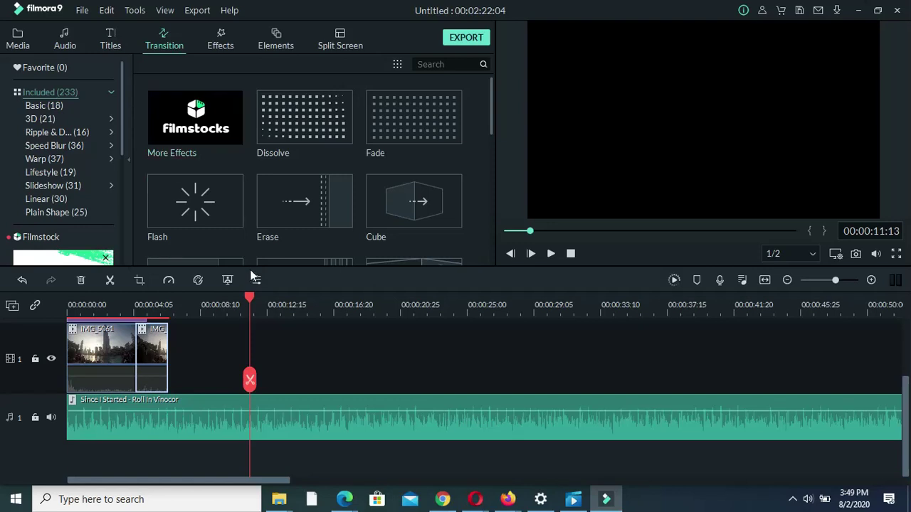
{"action": "left_click_drag", "start_coordinate": [249, 299], "coordinate": [55, 326]}
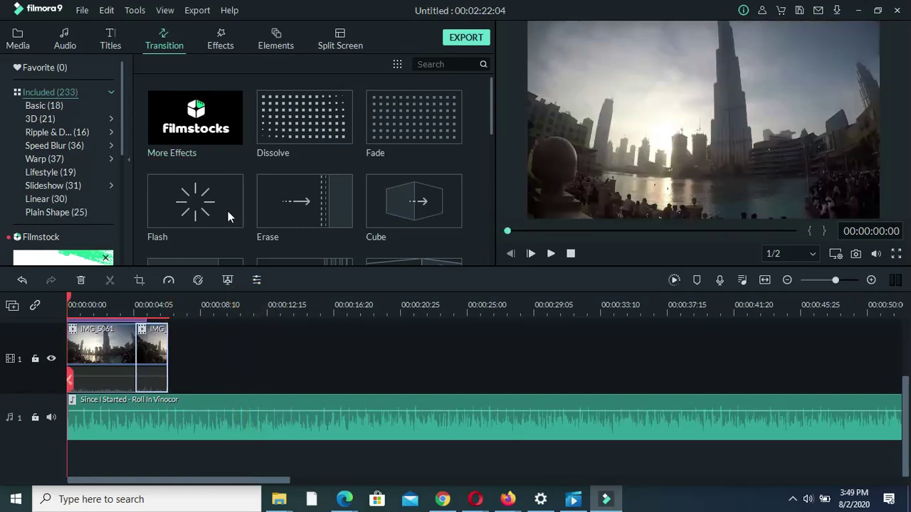
{"action": "scroll", "coordinate": [490, 115], "scroll_direction": "down", "scroll_amount": 1}
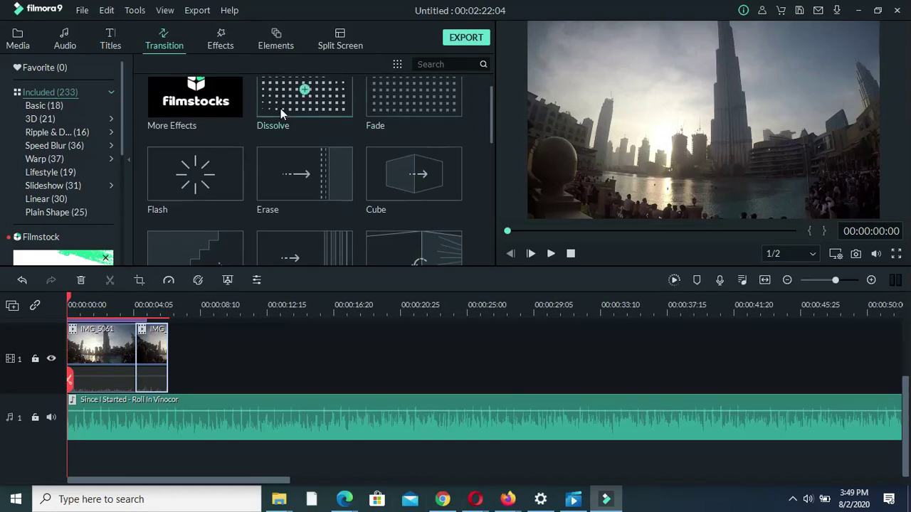
{"action": "mouse_move", "coordinate": [490, 114]}
{"action": "left_mouse_down"}
{"action": "mouse_move", "coordinate": [493, 222]}
{"action": "mouse_move", "coordinate": [455, 89]}
{"action": "left_mouse_up"}
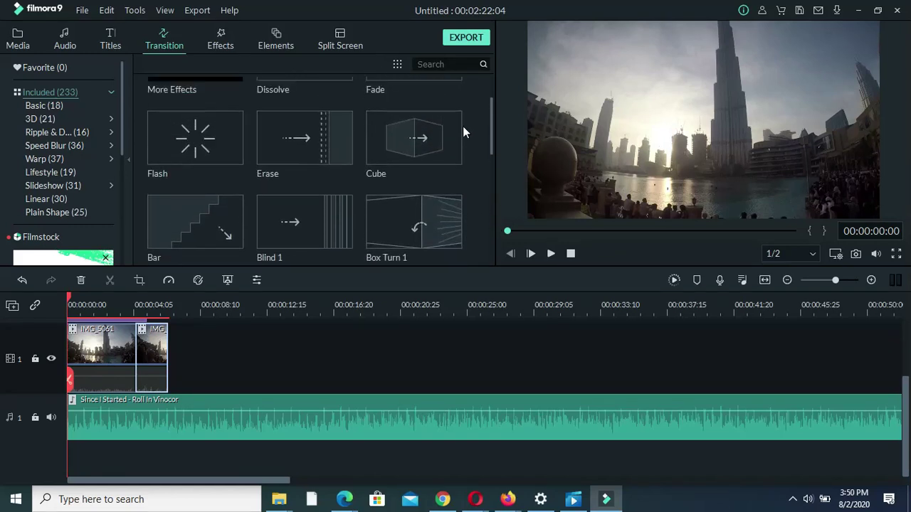
{"action": "left_click", "coordinate": [281, 138]}
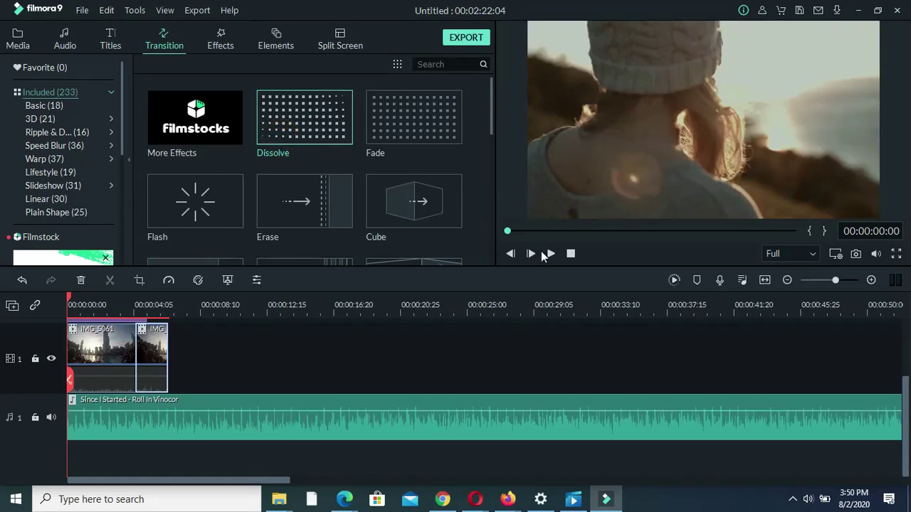
{"action": "left_click", "coordinate": [550, 253]}
{"action": "left_click", "coordinate": [304, 120]}
{"action": "left_click", "coordinate": [324, 126]}
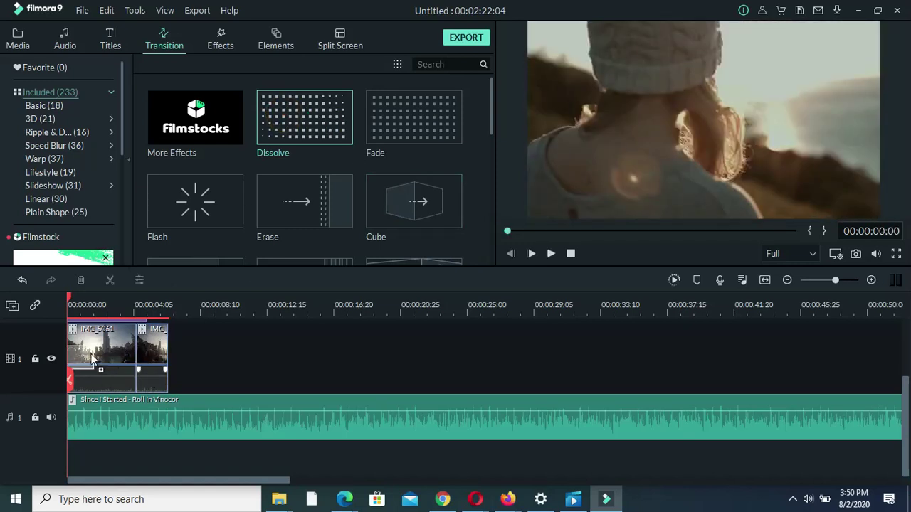
{"action": "left_click", "coordinate": [95, 348]}
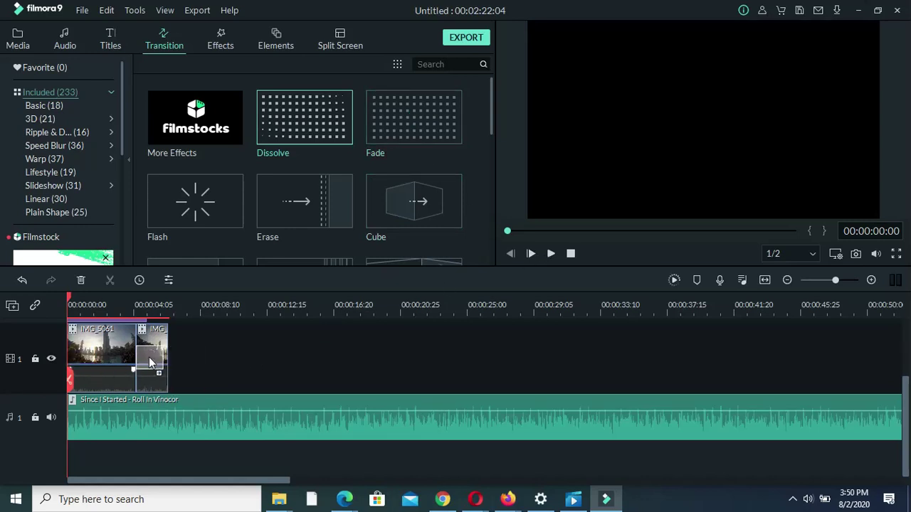
{"action": "left_click", "coordinate": [150, 363]}
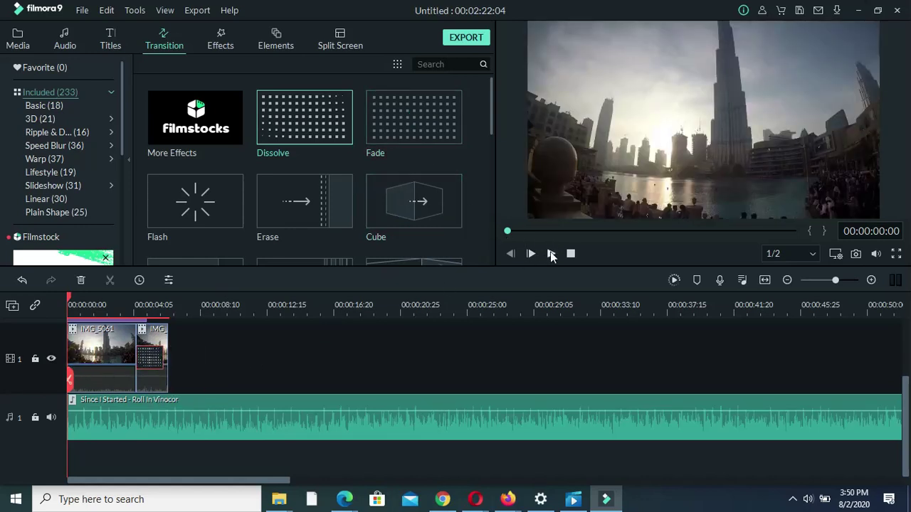
{"action": "left_click", "coordinate": [551, 254]}
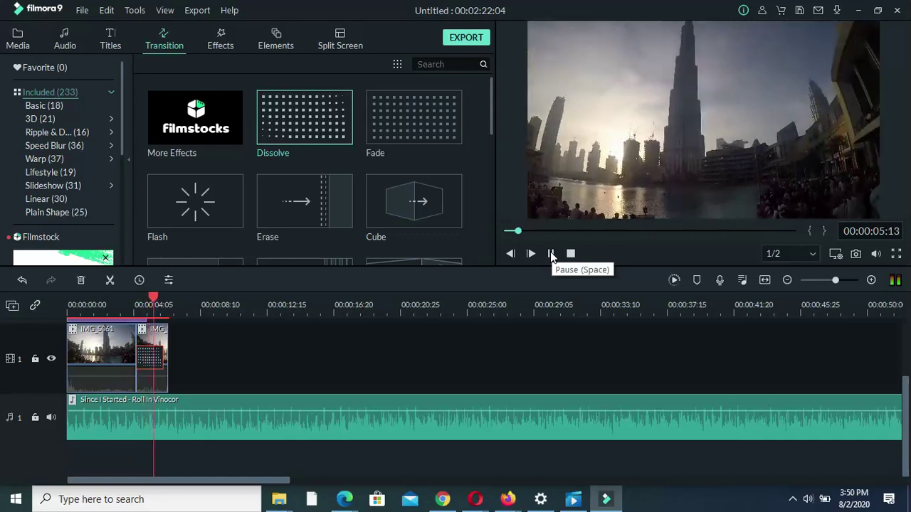
{"action": "left_click", "coordinate": [551, 253]}
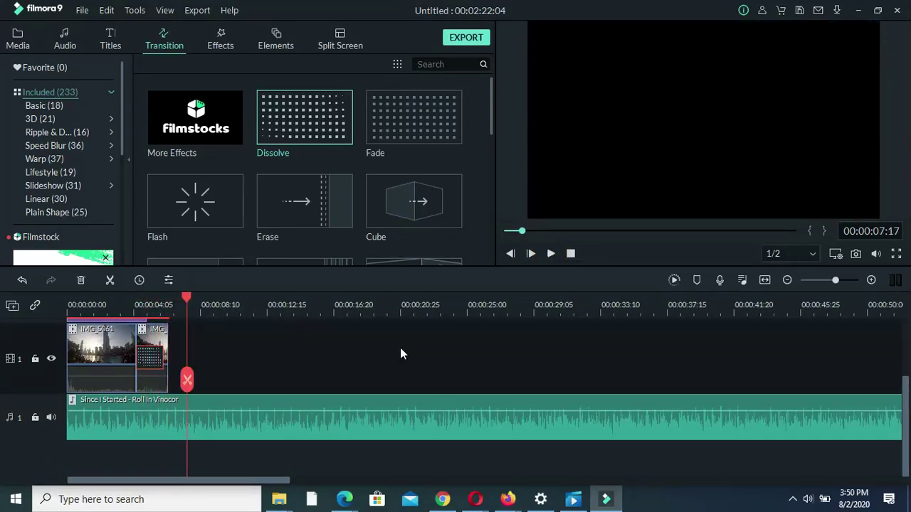
Browse the effects and apply 70s to the second IMG_5061 piece, undoing a first placement at the start of track 1.
{"action": "left_click", "coordinate": [220, 42]}
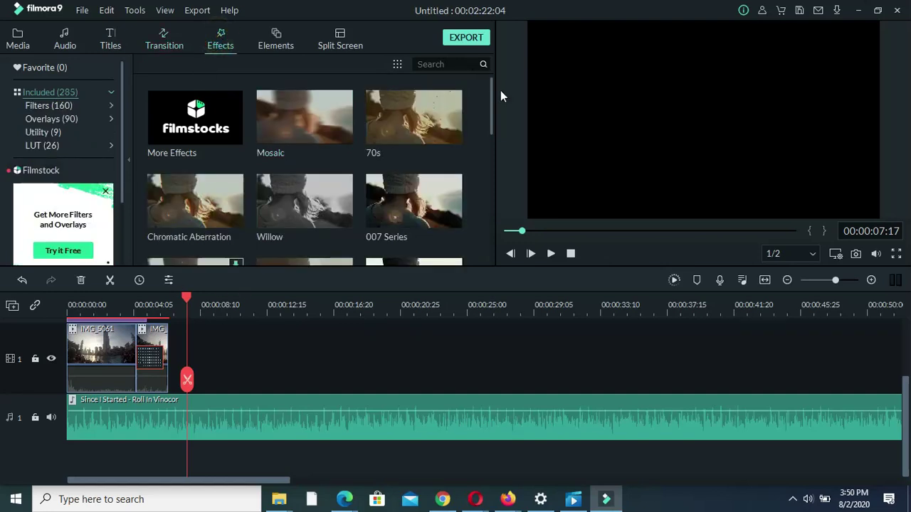
{"action": "left_click_drag", "start_coordinate": [492, 89], "coordinate": [495, 141]}
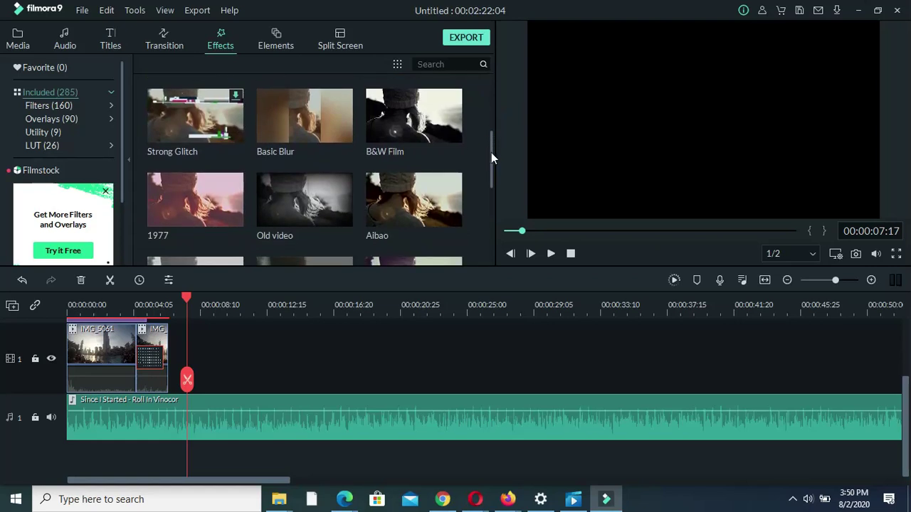
{"action": "left_click_drag", "start_coordinate": [492, 155], "coordinate": [489, 254]}
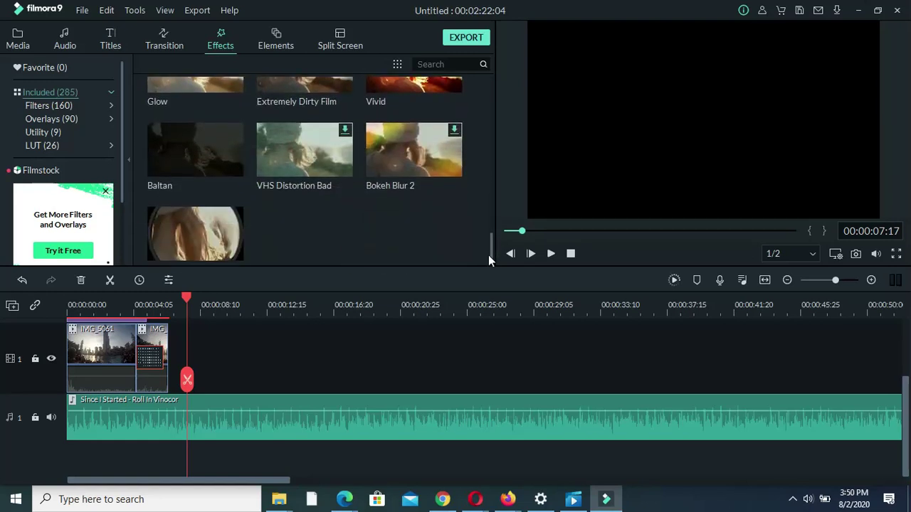
{"action": "scroll", "coordinate": [488, 256], "scroll_direction": "up", "scroll_amount": 10}
{"action": "scroll", "coordinate": [469, 160], "scroll_direction": "up", "scroll_amount": 6}
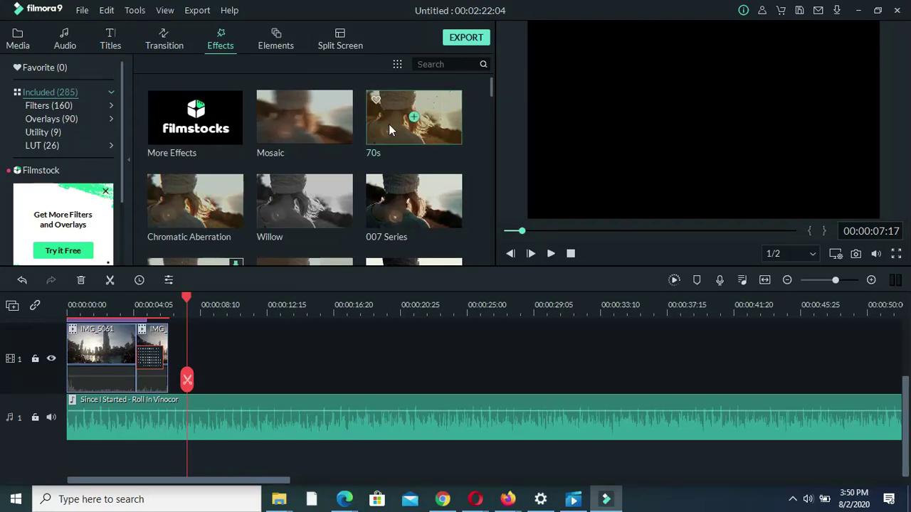
{"action": "left_click_drag", "start_coordinate": [399, 131], "coordinate": [69, 393]}
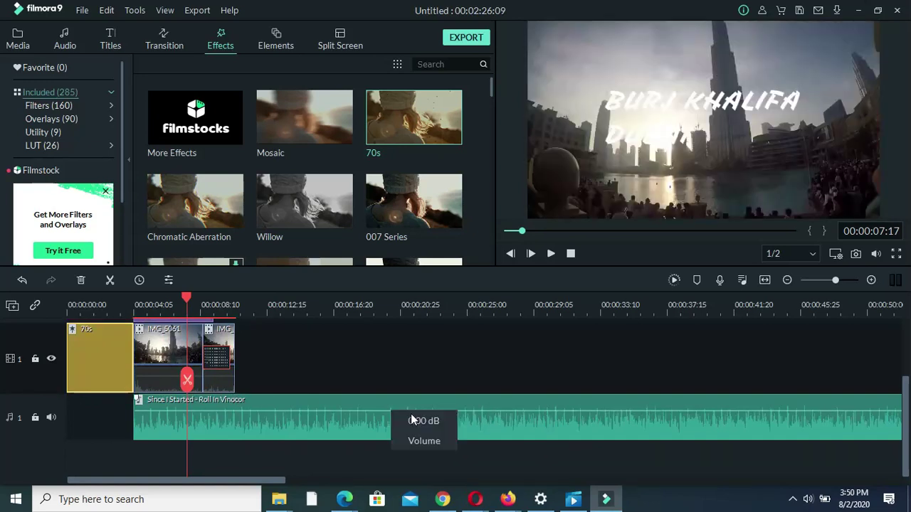
{"action": "key", "text": "ctrl+z"}
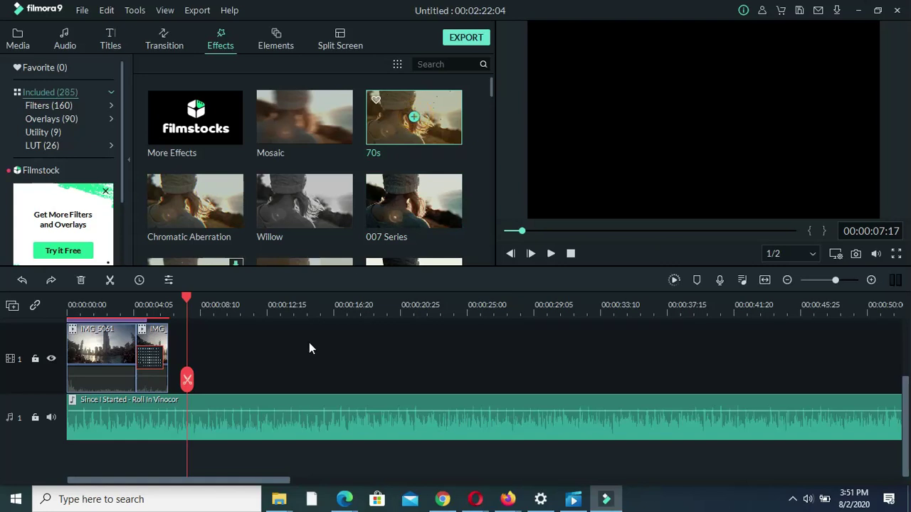
{"action": "left_click_drag", "start_coordinate": [394, 135], "coordinate": [164, 353]}
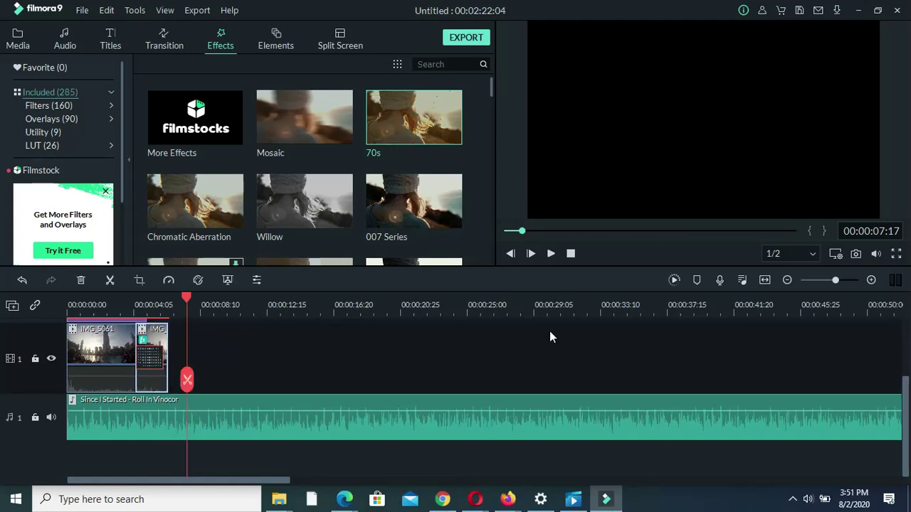
Trim the end of the "Since I Started - Roll In Vinocor" music back to the end of the video at 00:00:06:12.
{"action": "left_click", "coordinate": [550, 254]}
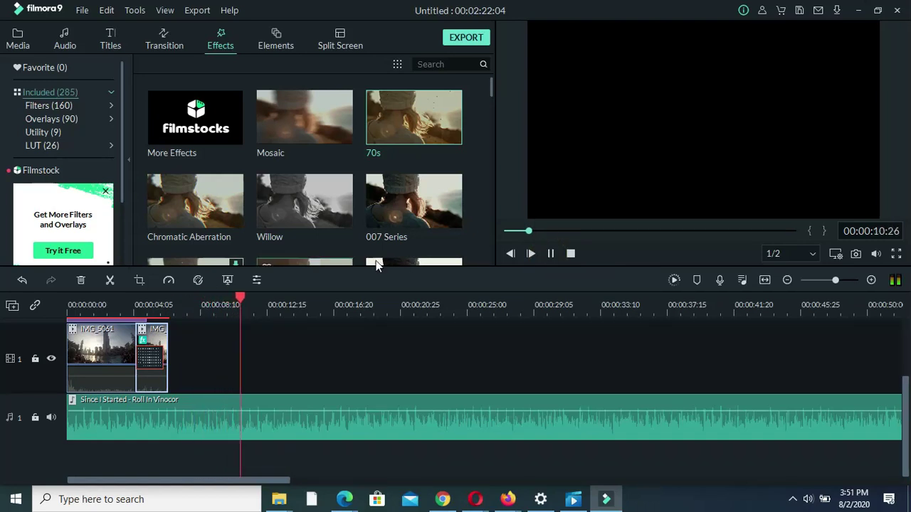
{"action": "left_click", "coordinate": [550, 254]}
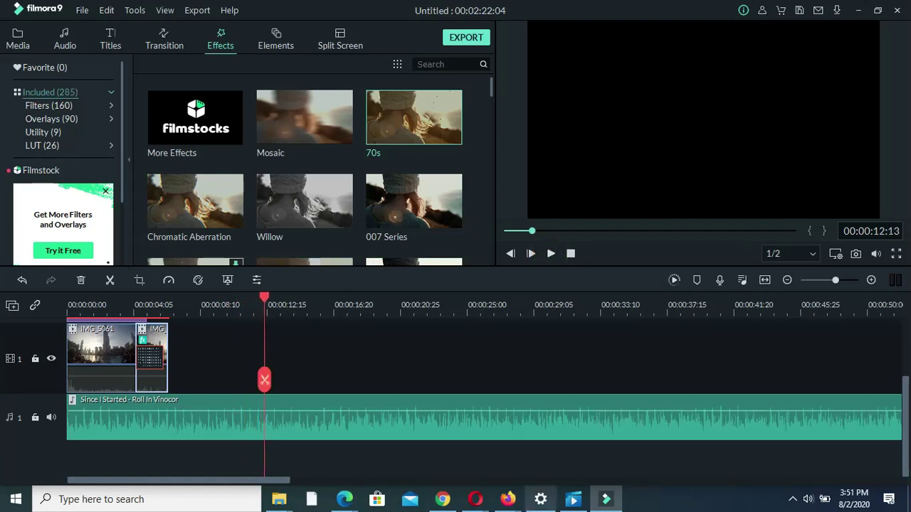
{"action": "left_click", "coordinate": [507, 424]}
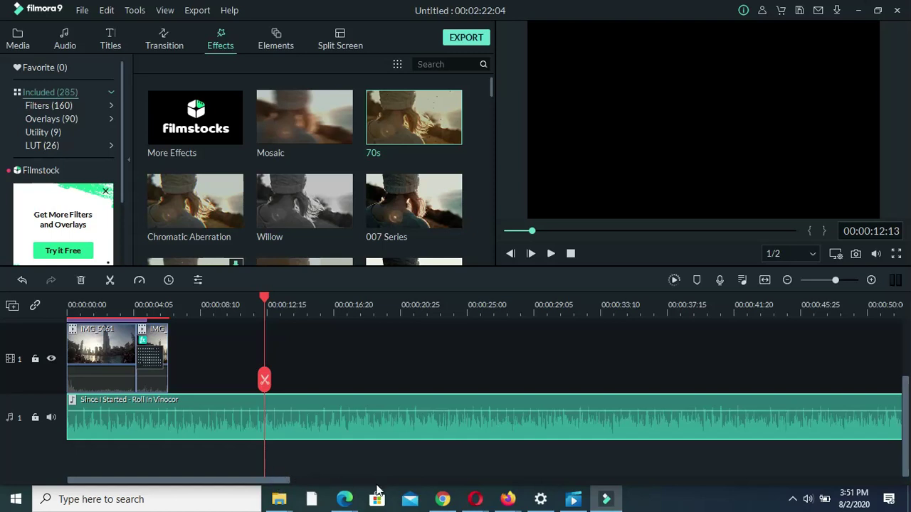
{"action": "left_click_drag", "start_coordinate": [244, 482], "coordinate": [737, 481]}
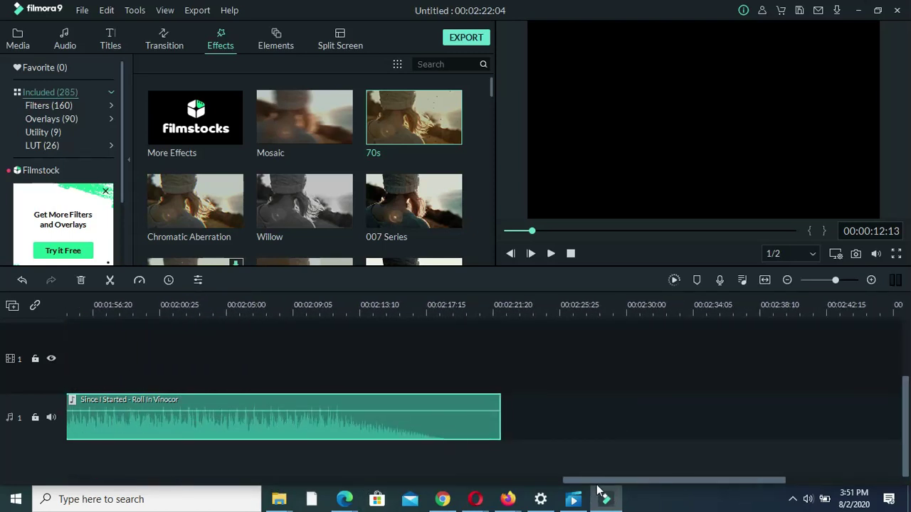
{"action": "left_click_drag", "start_coordinate": [609, 482], "coordinate": [558, 490]}
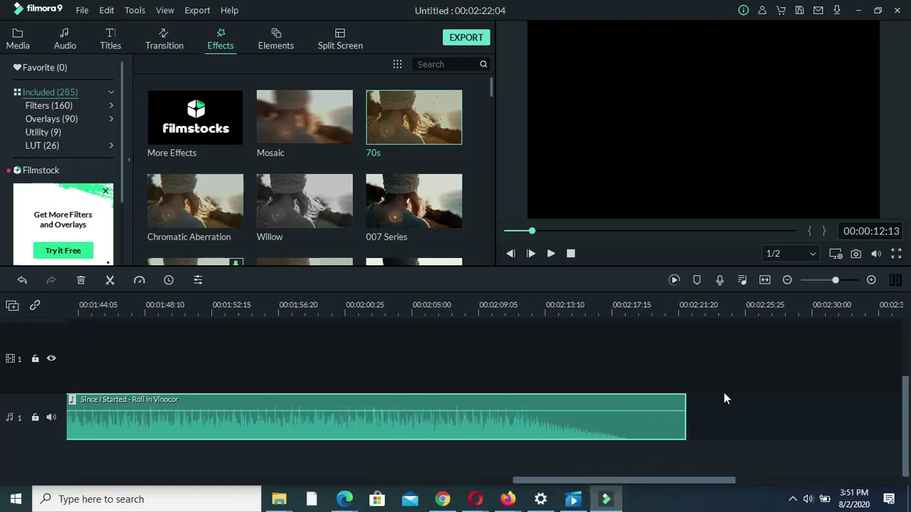
{"action": "left_click", "coordinate": [685, 416]}
{"action": "left_click_drag", "start_coordinate": [686, 416], "coordinate": [123, 420]}
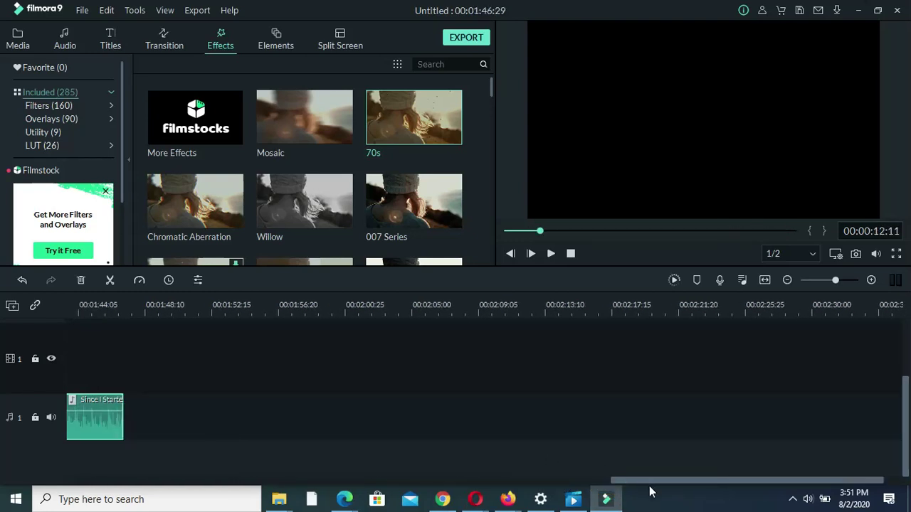
{"action": "left_click_drag", "start_coordinate": [650, 483], "coordinate": [355, 464]}
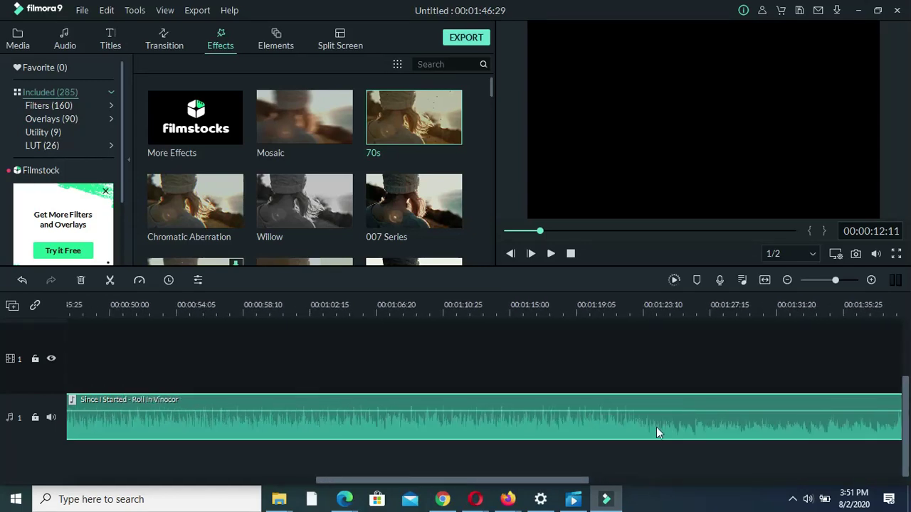
{"action": "left_click_drag", "start_coordinate": [559, 477], "coordinate": [684, 473]}
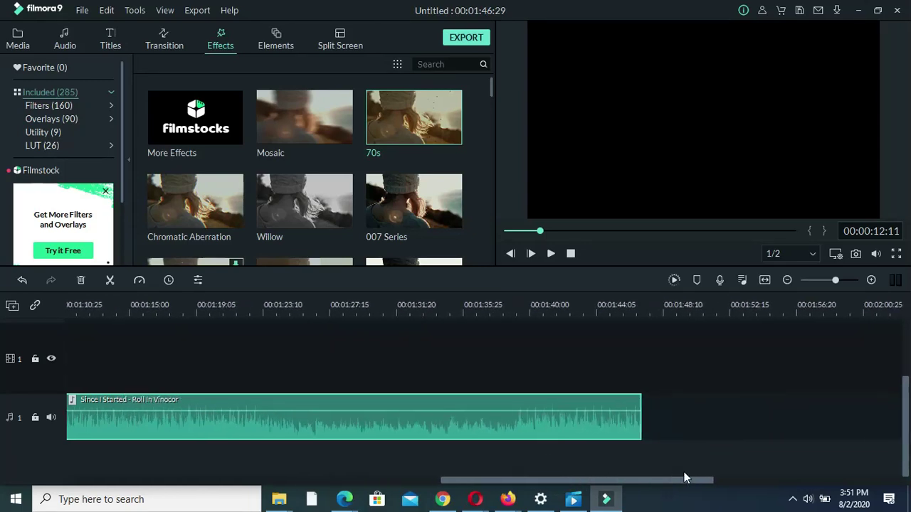
{"action": "left_click_drag", "start_coordinate": [639, 419], "coordinate": [641, 421]}
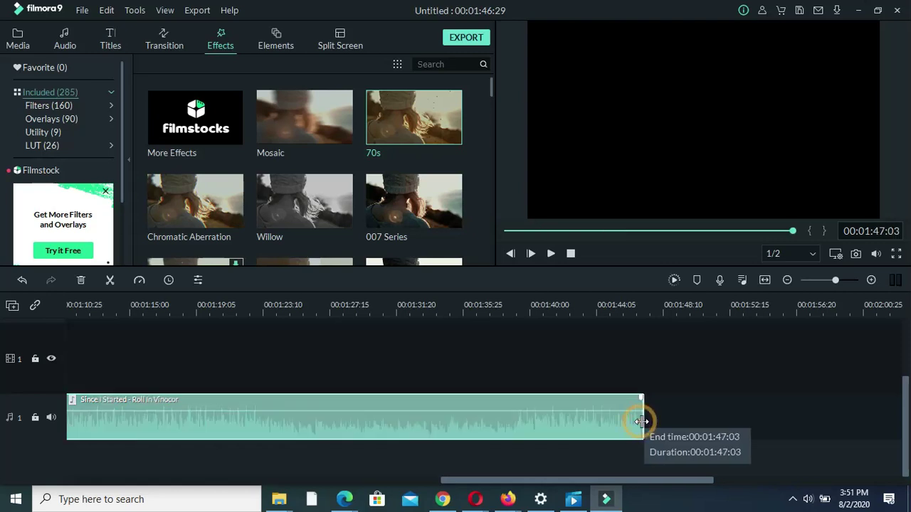
{"action": "left_click", "coordinate": [559, 431]}
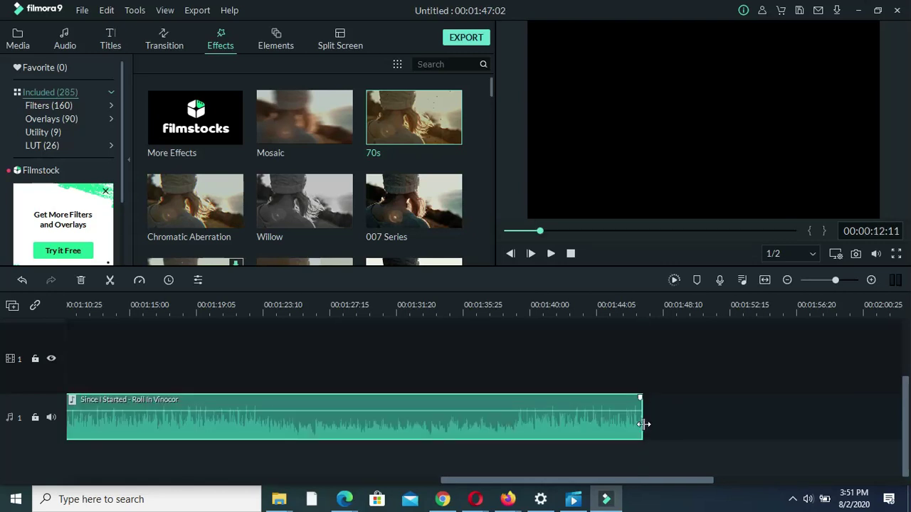
{"action": "left_click_drag", "start_coordinate": [643, 425], "coordinate": [168, 428]}
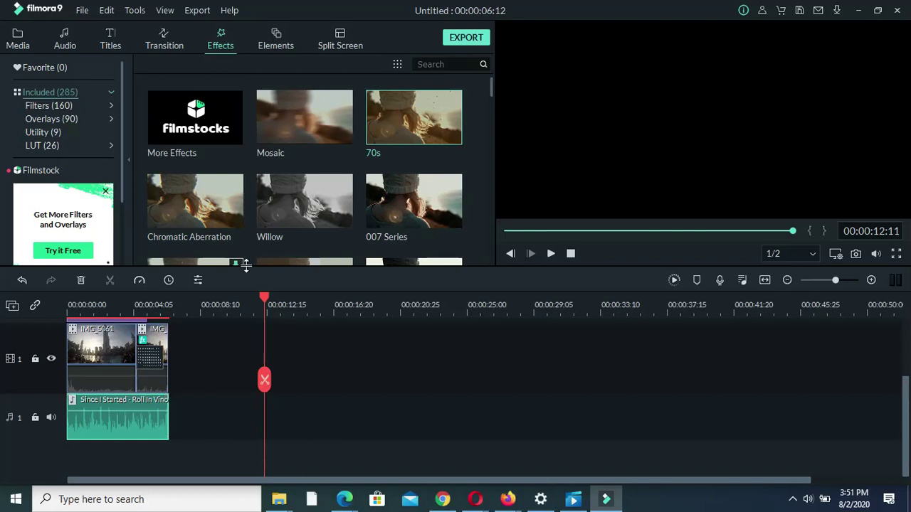
Play the whole video from the beginning to check the trimmed music with the transition and 70s effect.
{"action": "left_click_drag", "start_coordinate": [264, 295], "coordinate": [54, 326]}
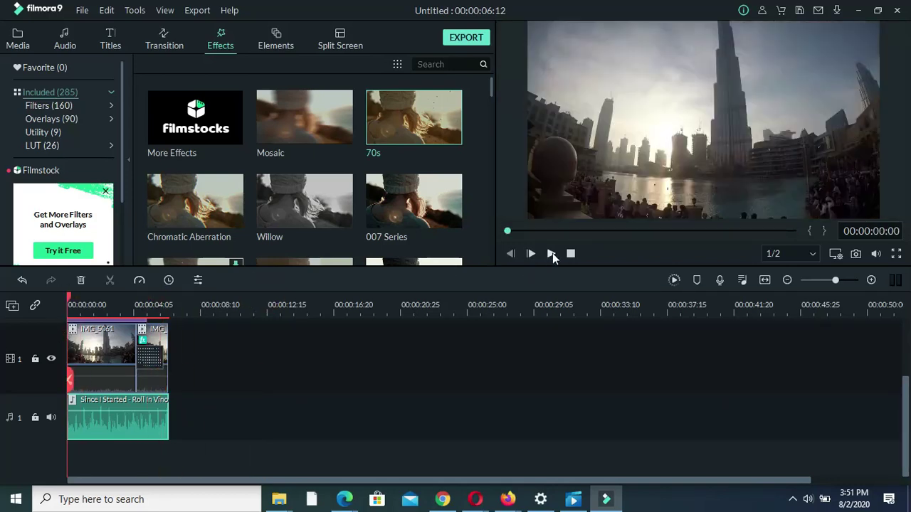
{"action": "left_click", "coordinate": [550, 254]}
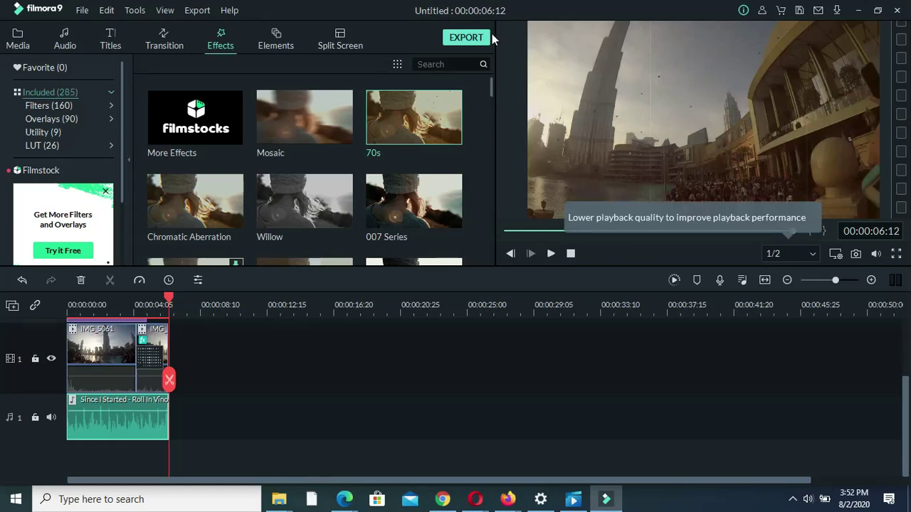
Start the export to view the available Filmora9 plans and the activation sign-in form, and close it without signing in.
{"action": "left_click", "coordinate": [461, 39]}
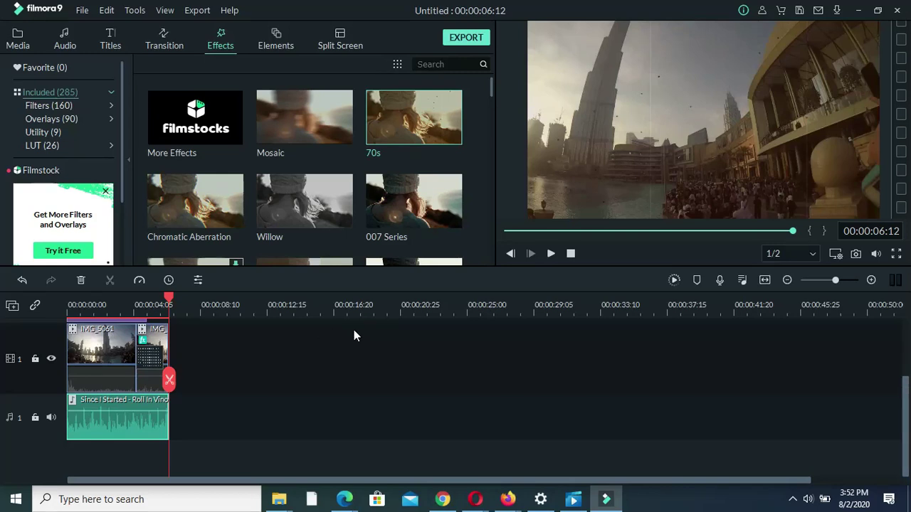
{"action": "left_click", "coordinate": [467, 37]}
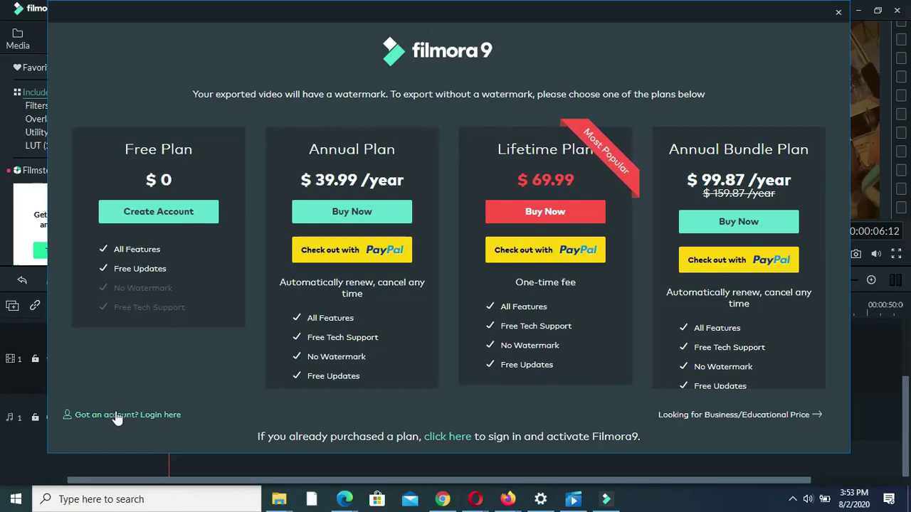
{"action": "left_click", "coordinate": [444, 435]}
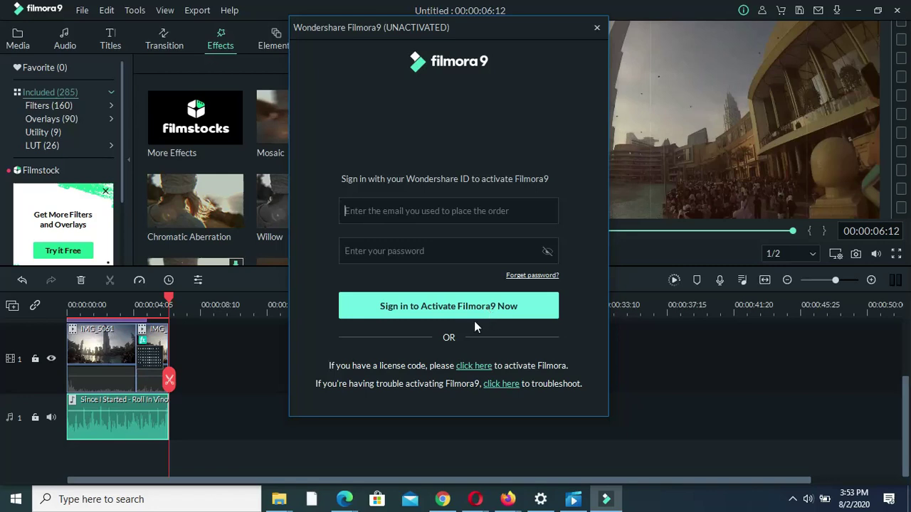
{"action": "left_click", "coordinate": [596, 27]}
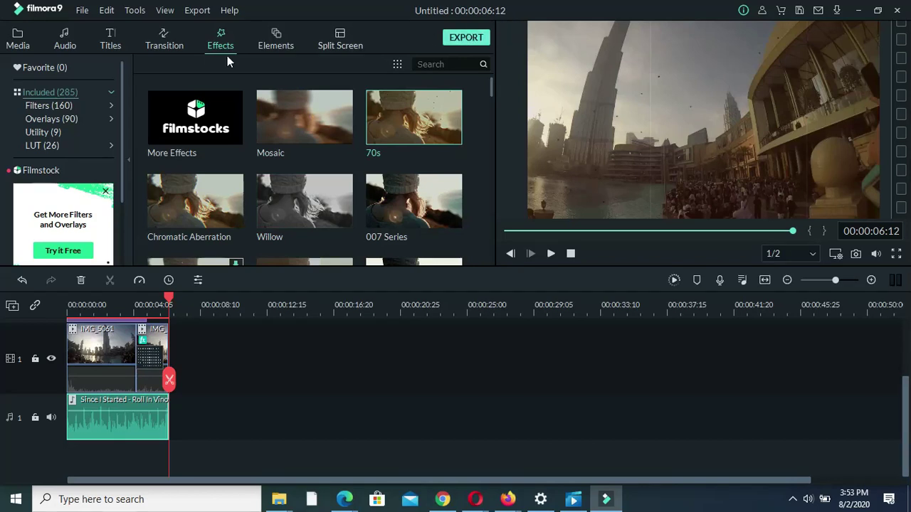
Save the project as DUBAI in the CHOCO YEMA CAKE folder.
{"action": "left_click", "coordinate": [84, 10]}
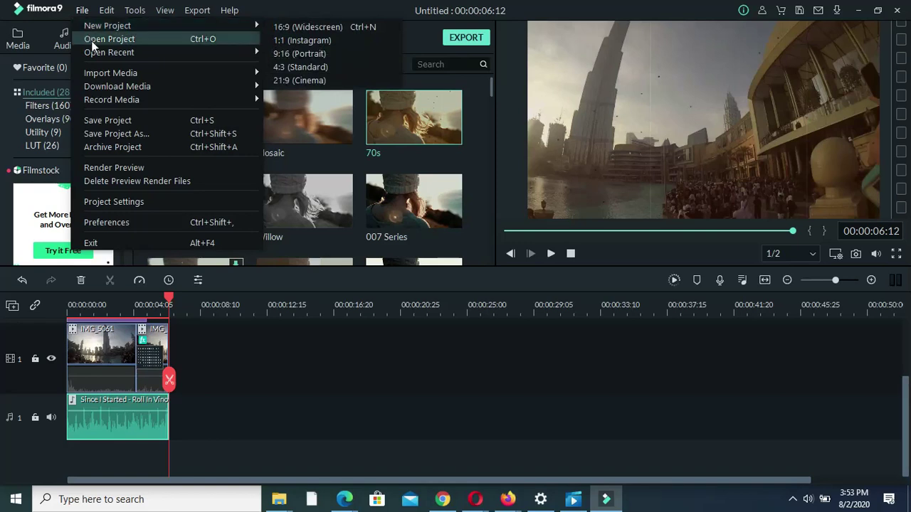
{"action": "left_click", "coordinate": [128, 121]}
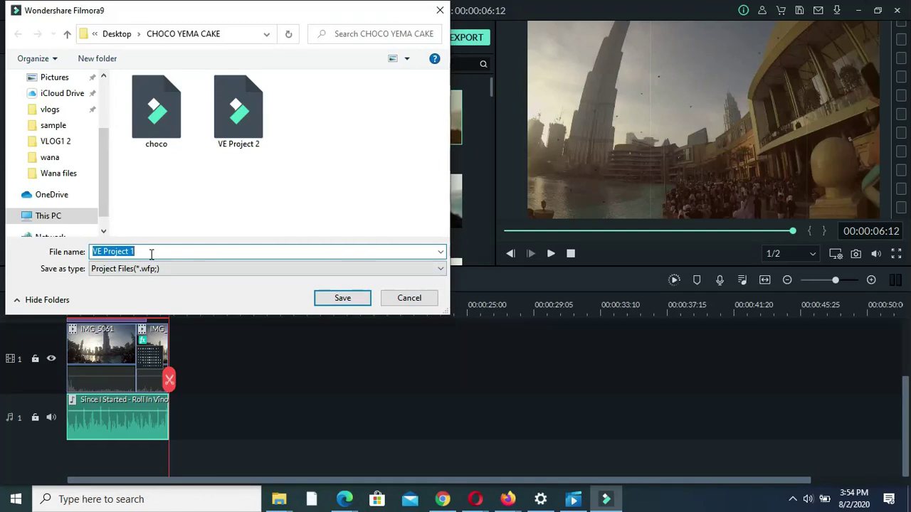
{"action": "key", "text": "BackSpace"}
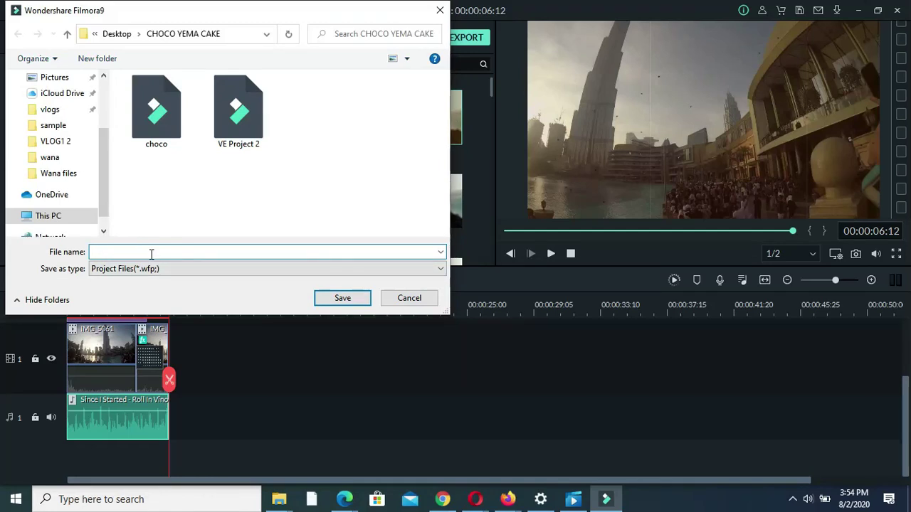
{"action": "type", "text": "DUBAI"}
{"action": "left_click", "coordinate": [351, 298]}
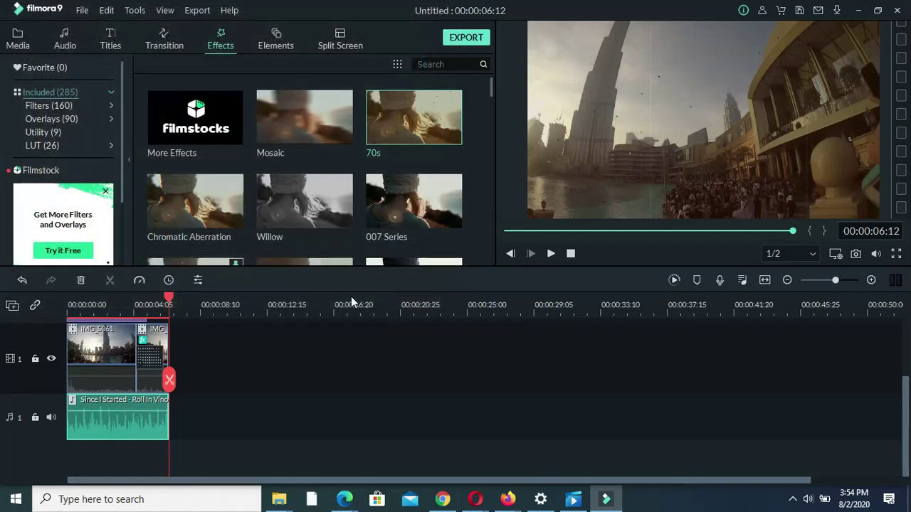